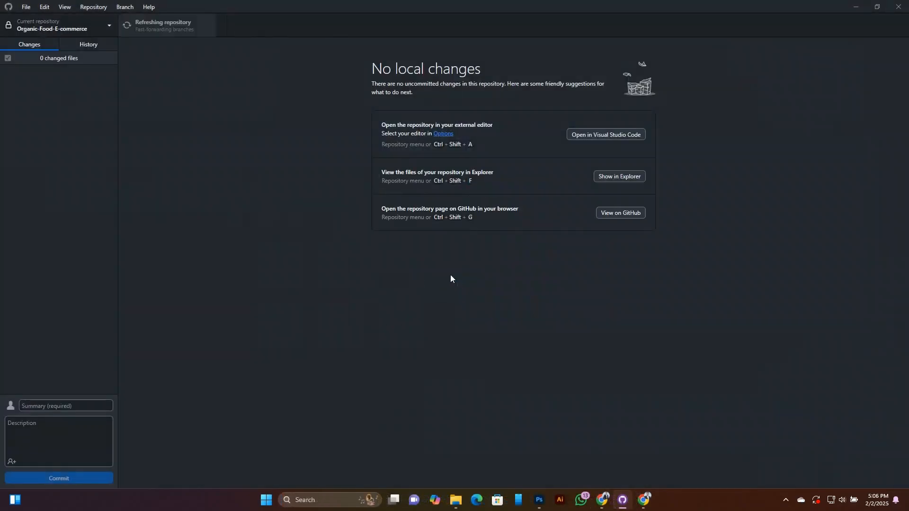
Open the Organic-Food-E-commerce repository in Visual Studio Code and place the cursor after the "Our Recent Blog" heading text in index.html.
left_click(625, 134)
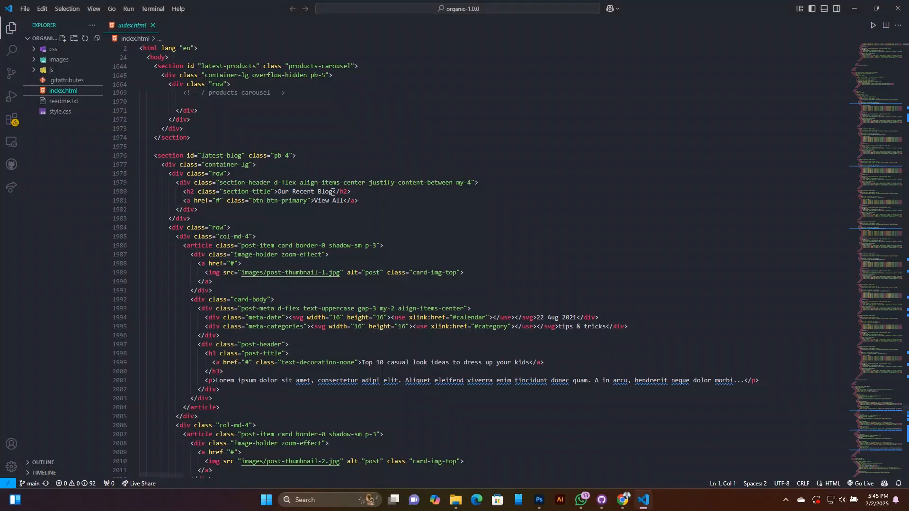
left_click(335, 191)
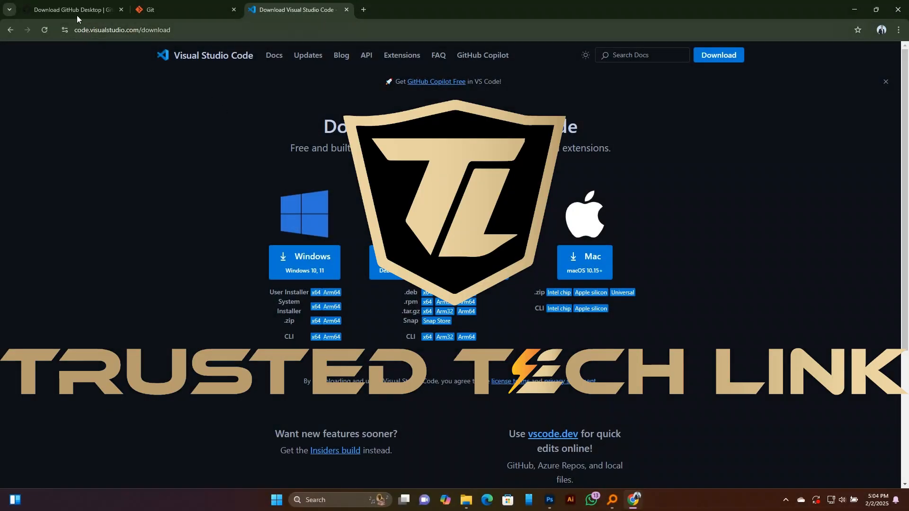
Review the download pages for GitHub Desktop, Git and Visual Studio Code in the browser.
left_click(76, 11)
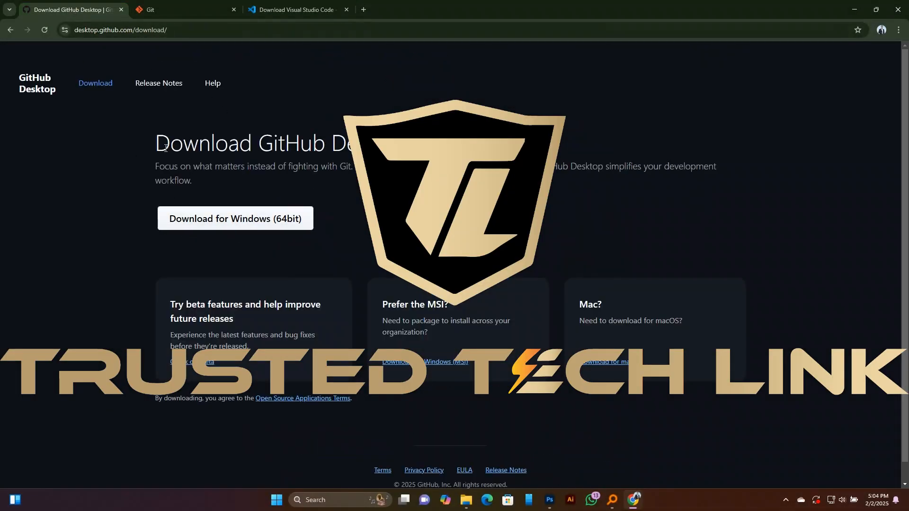
left_click_drag(156, 144, 355, 144)
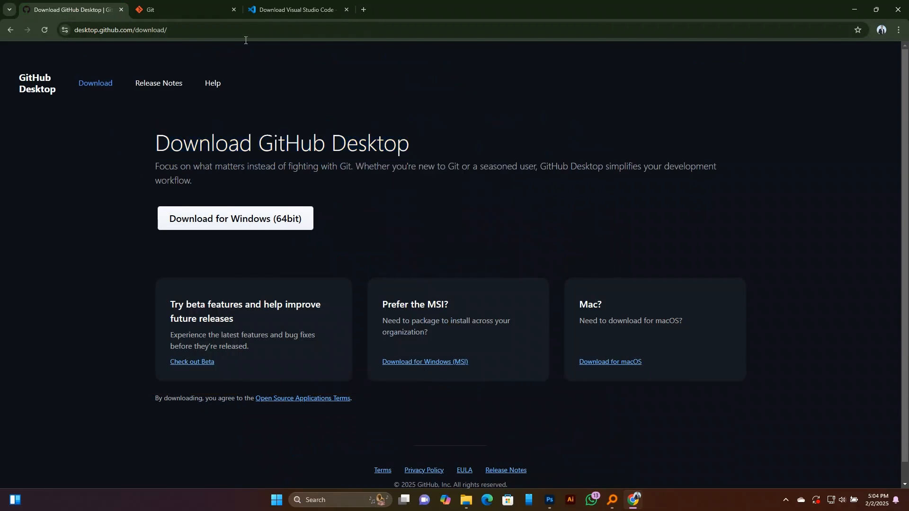
left_click(153, 9)
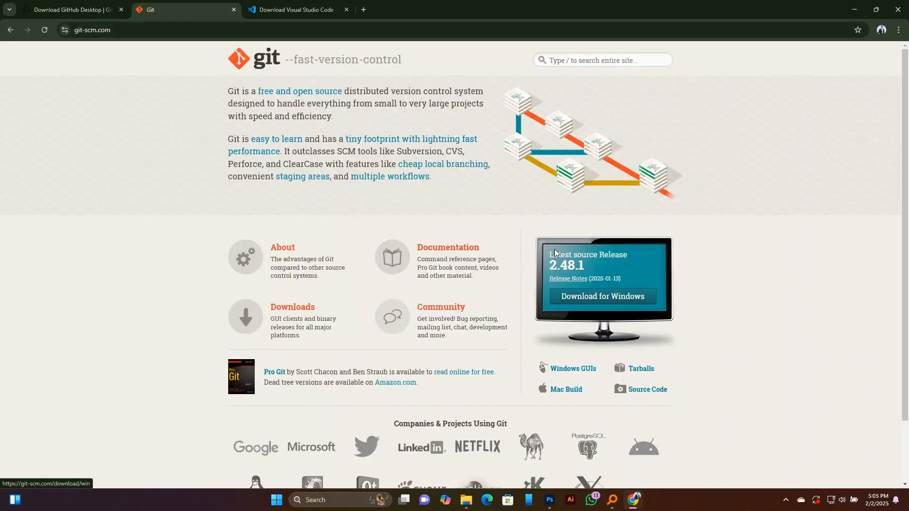
left_click_drag(208, 58, 394, 55)
left_click(394, 56)
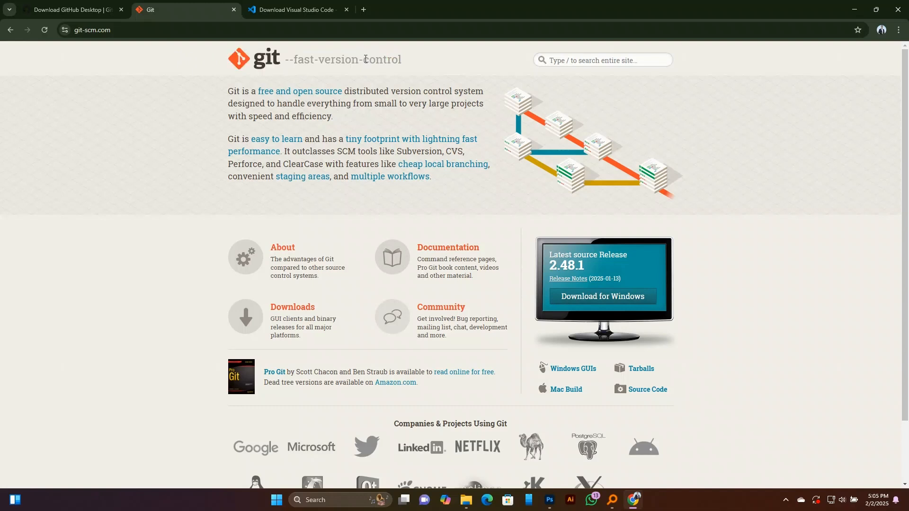
left_click(294, 10)
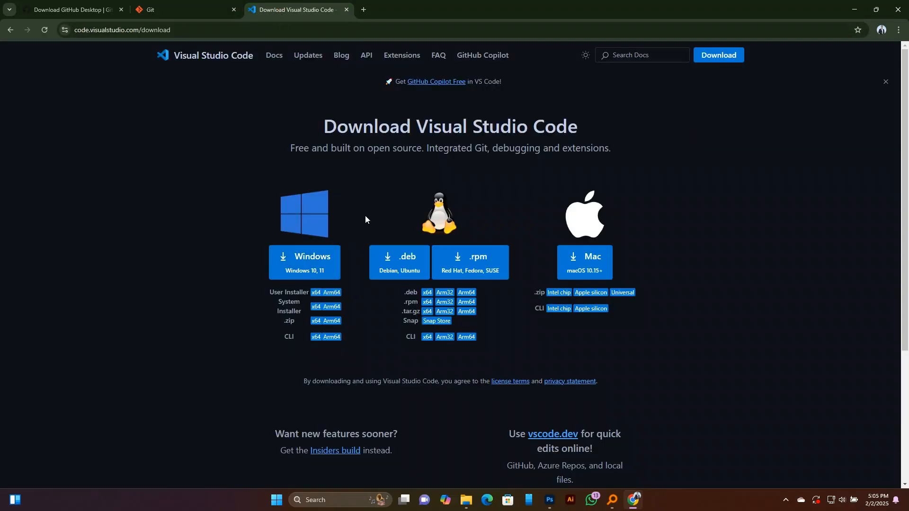
left_click_drag(312, 138, 584, 123)
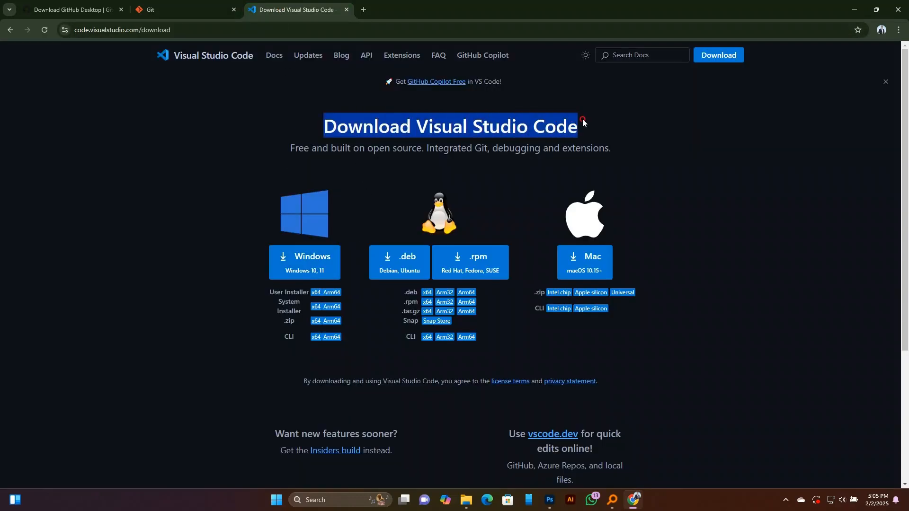
left_click(503, 122)
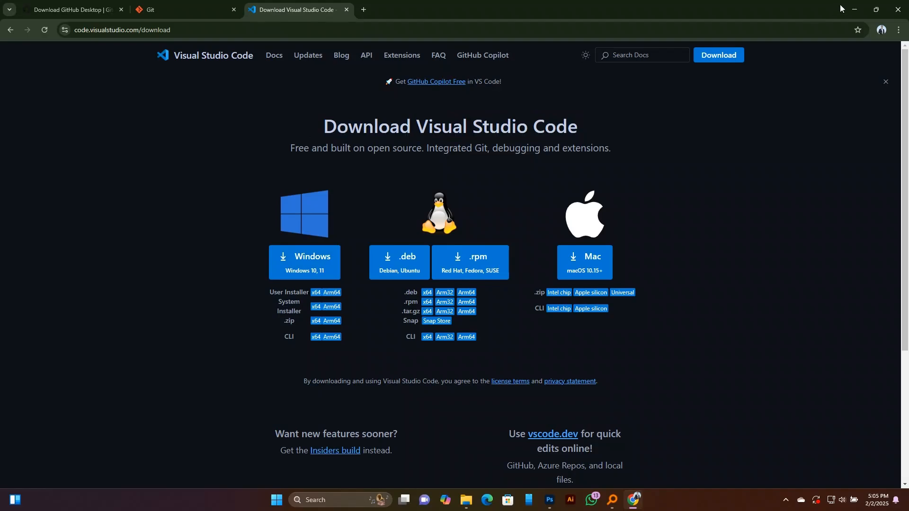
Minimize the browser and launch GitHub Desktop from its desktop shortcut.
left_click(853, 7)
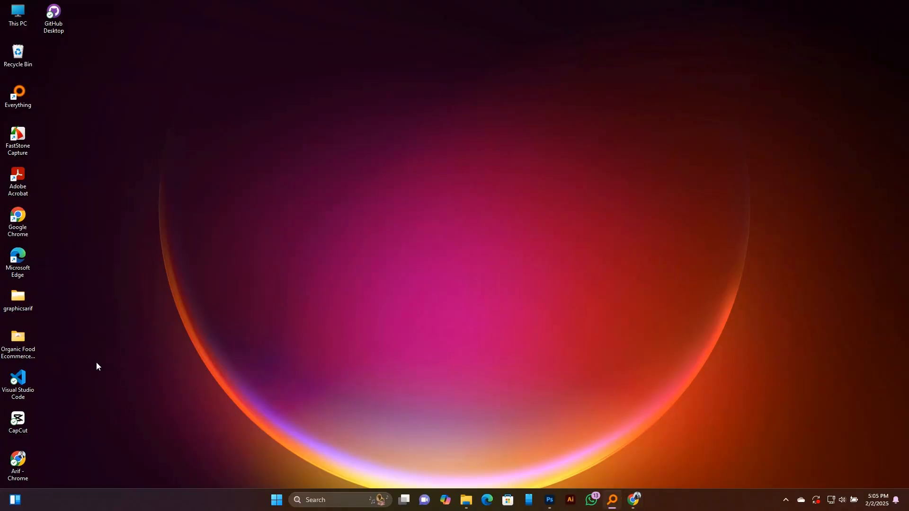
left_click(47, 17)
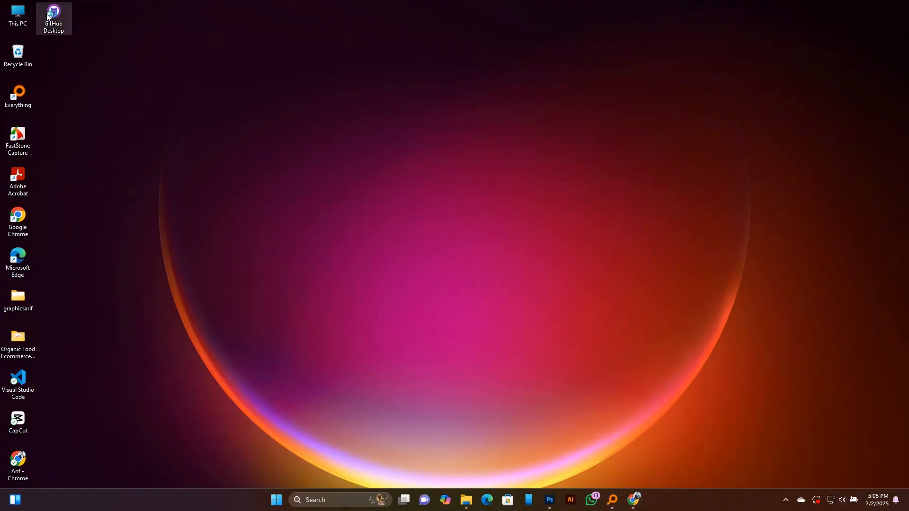
double_click(47, 17)
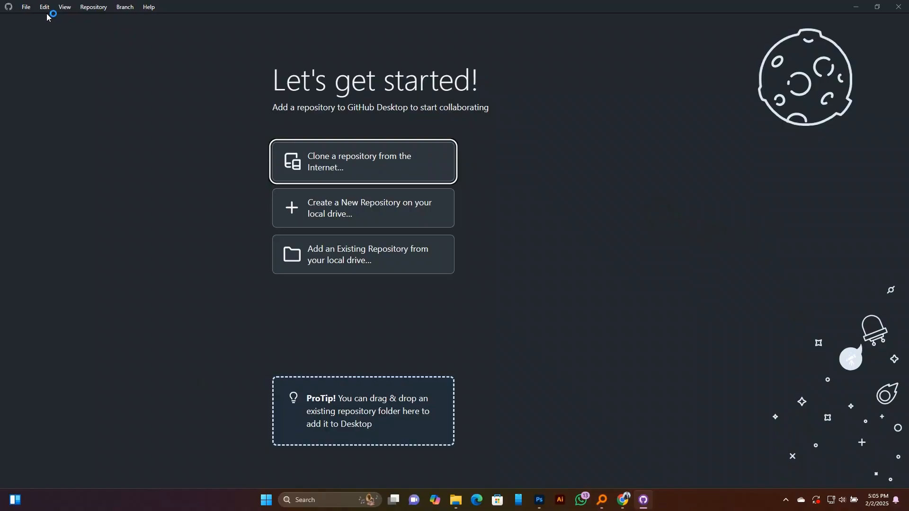
Sign in to GitHub.com through the browser from the account options and authorize GitHub Desktop for the signed-in account.
left_click(25, 8)
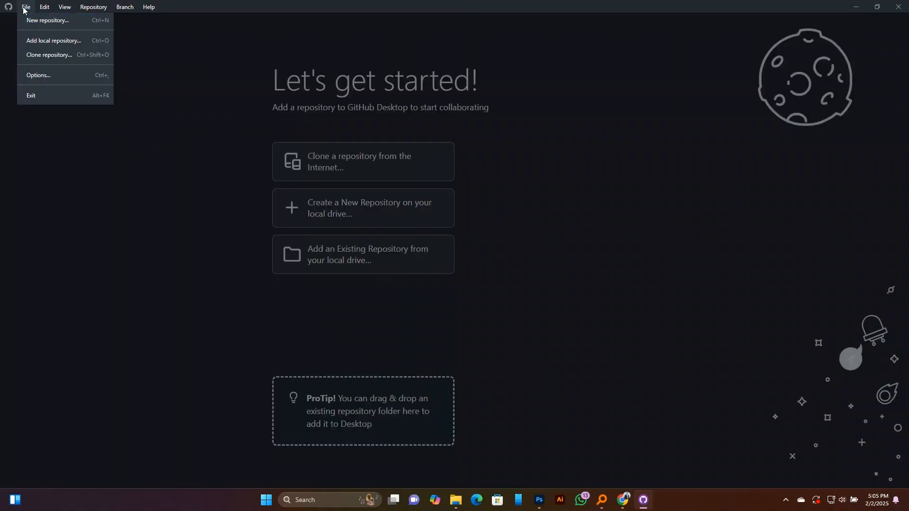
left_click(36, 76)
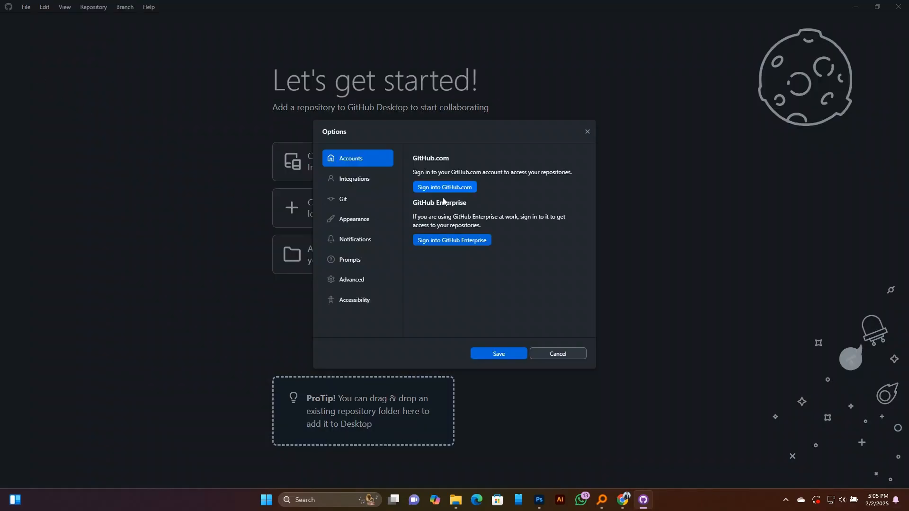
left_click(443, 188)
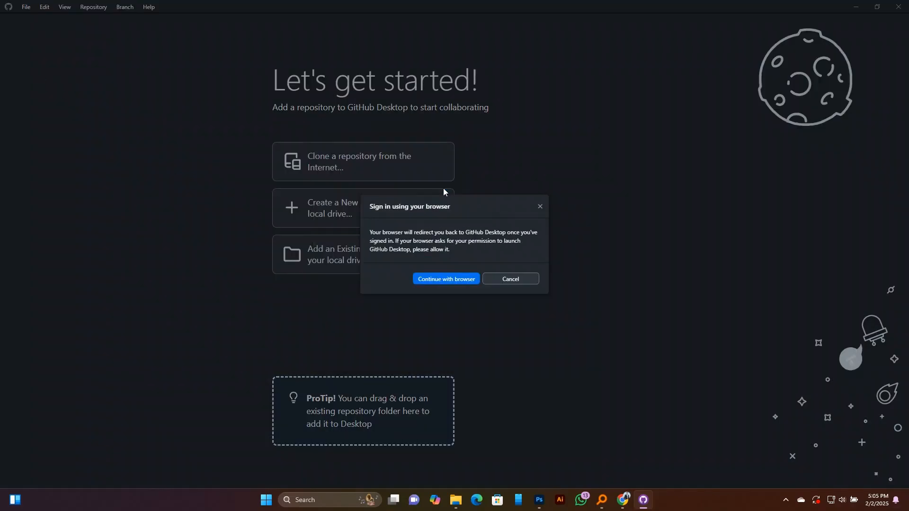
left_click(442, 278)
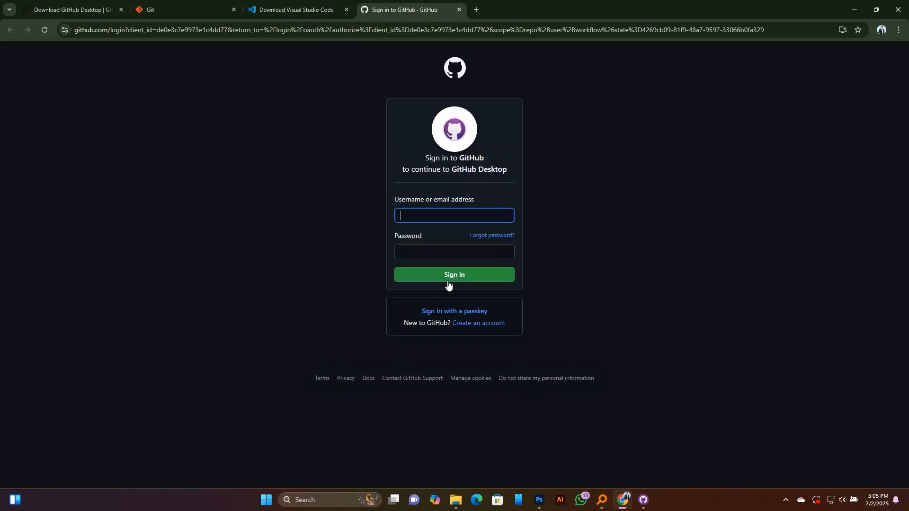
left_click(427, 254)
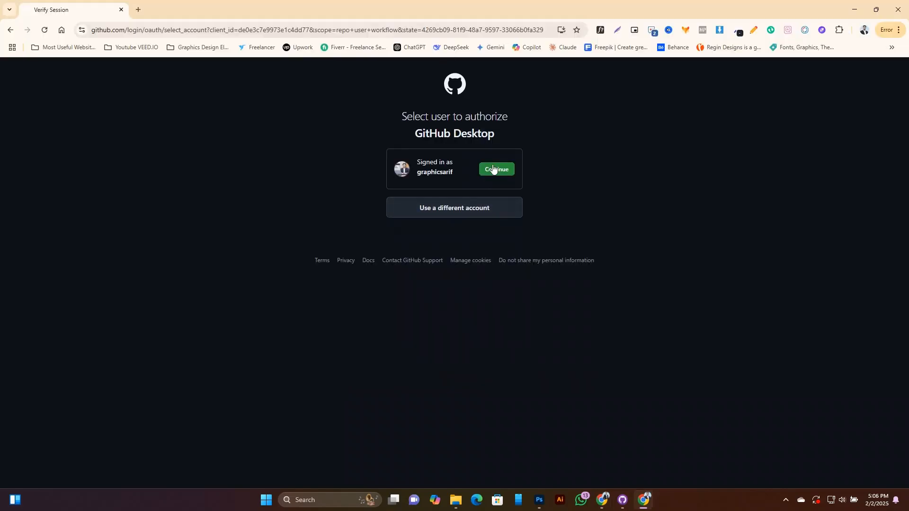
left_click(494, 169)
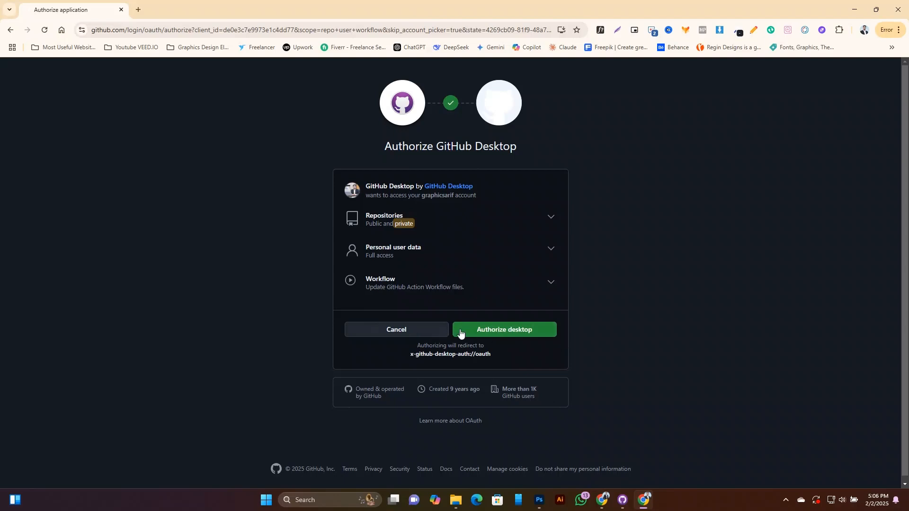
left_click(525, 335)
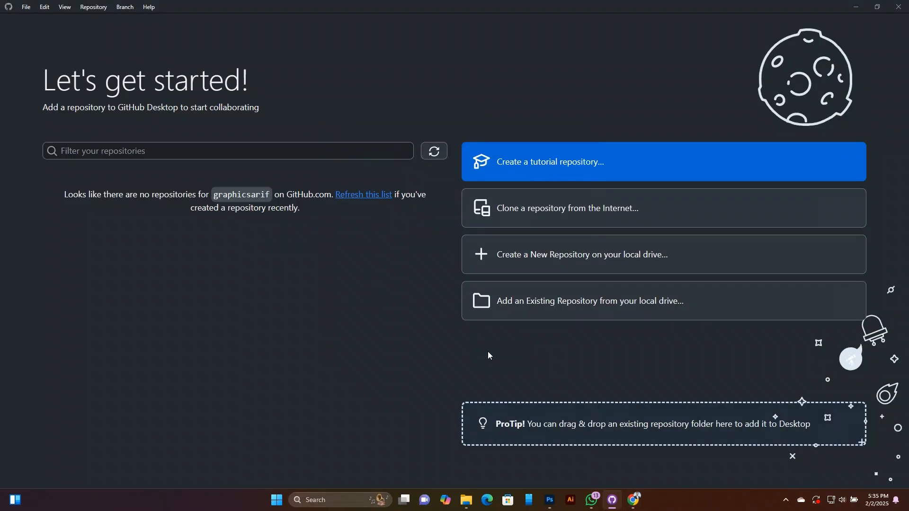
Try to add the organic-1.0.0 folder from the Desktop as an existing local repository.
left_click(515, 302)
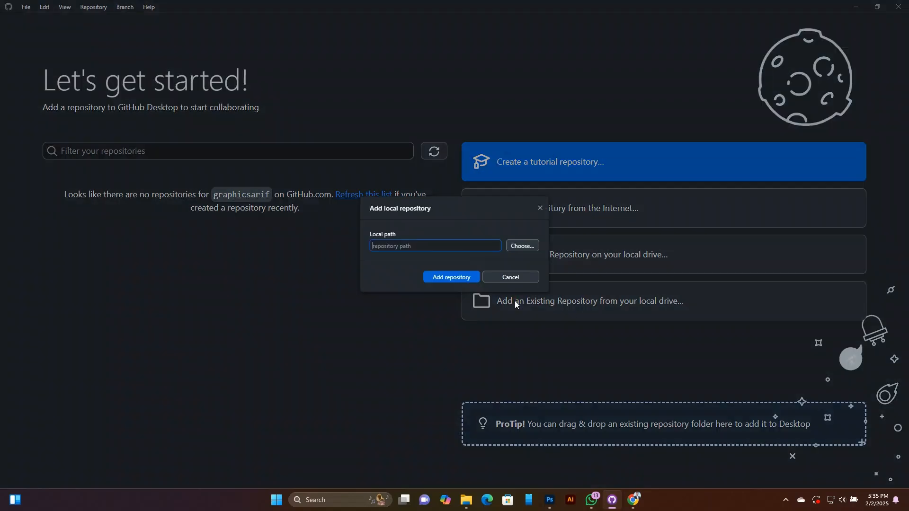
left_click(513, 246)
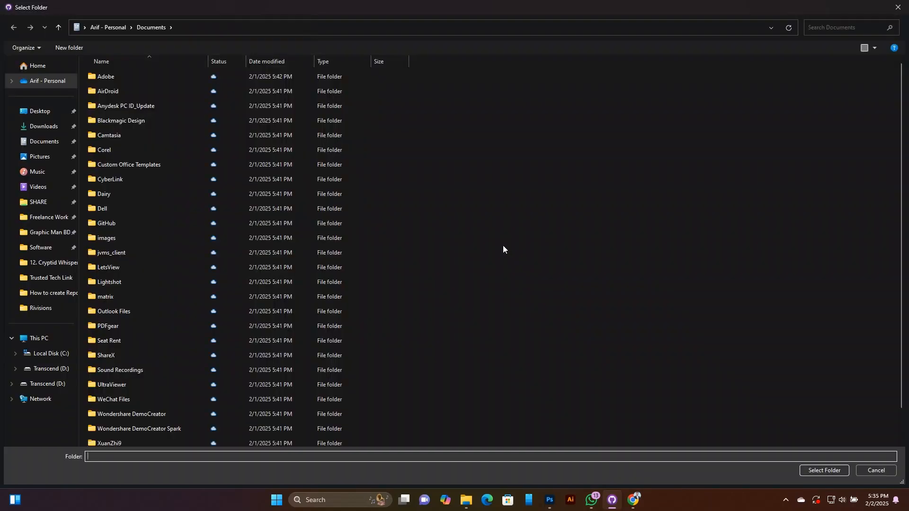
left_click(49, 114)
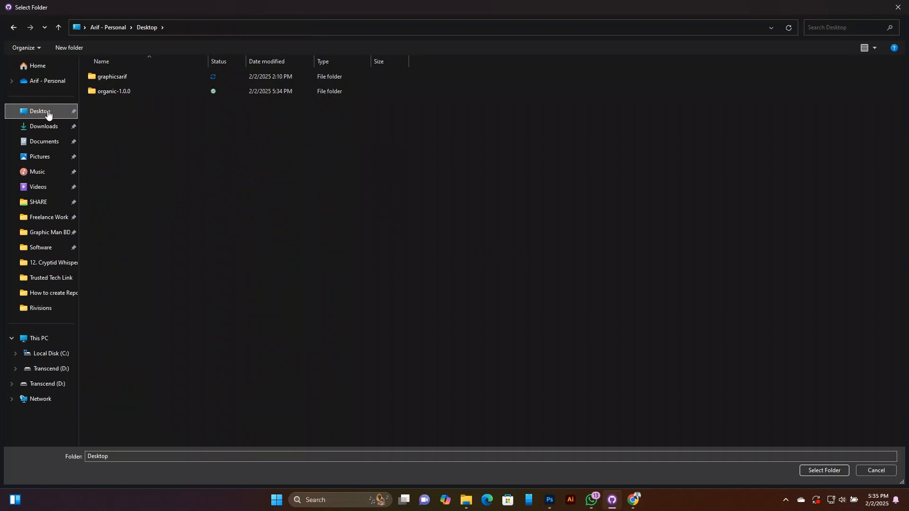
left_click(100, 95)
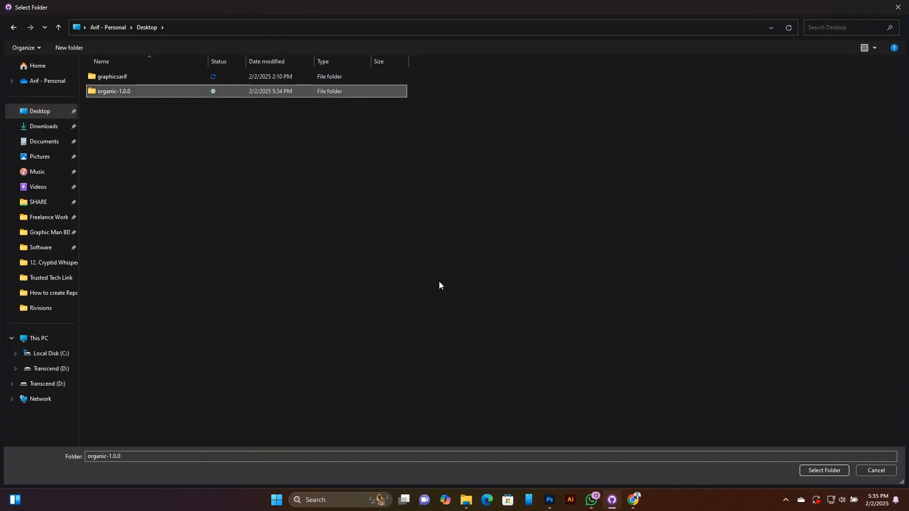
left_click(835, 470)
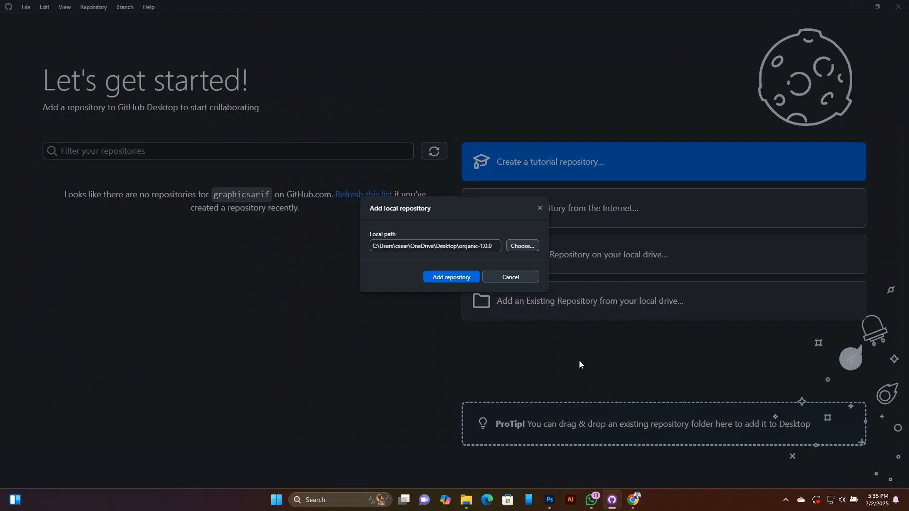
left_click(453, 278)
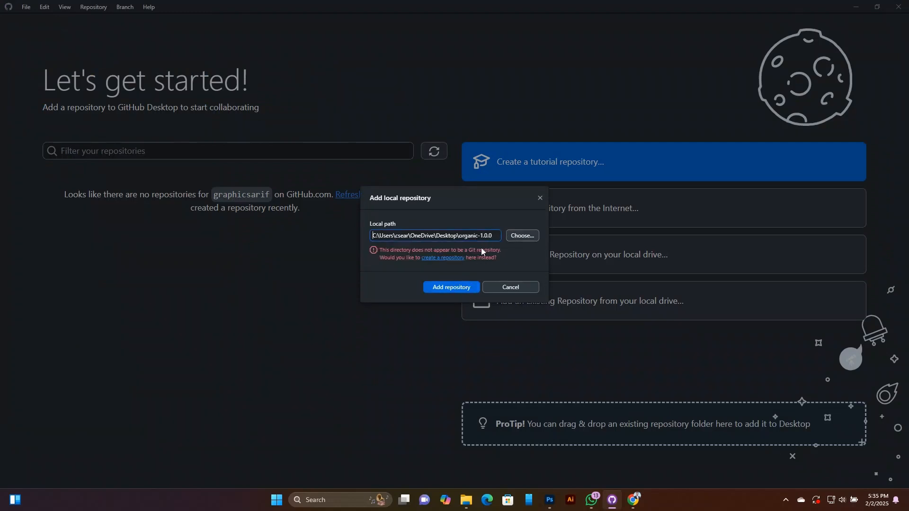
Start creating a new repository in the organic-1.0.0 folder instead and name it "organic food E-commerce".
left_click(448, 259)
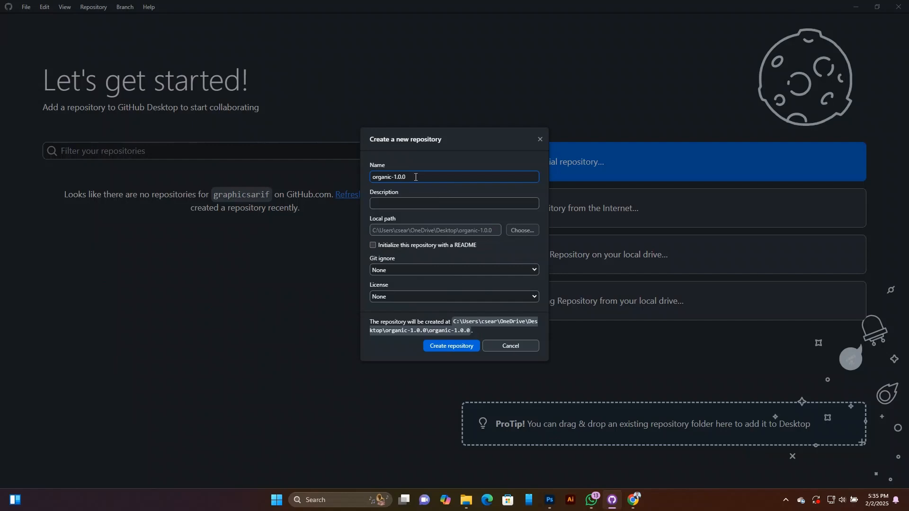
key("BackSpace")
key("BackSpace")
key("BackSpace")
key("BackSpace")
key("BackSpace")
key("BackSpace")
type("food")
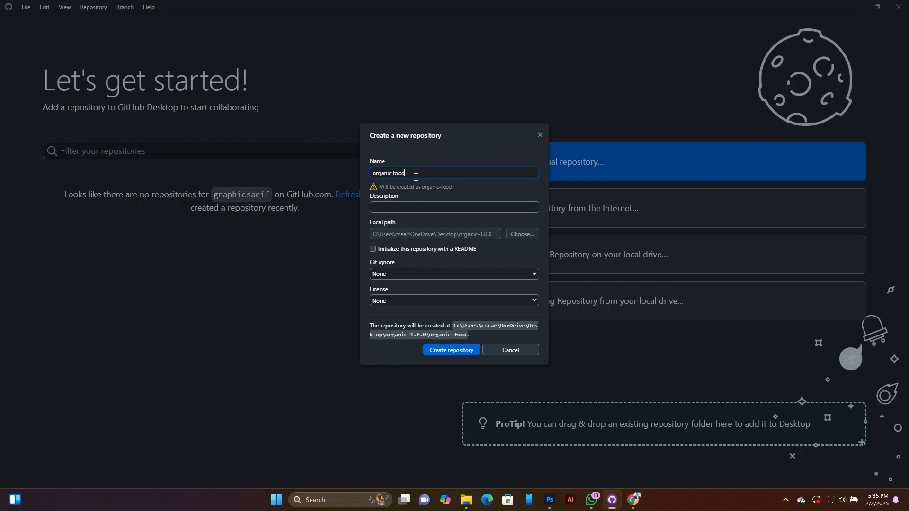
type(" e-Co")
key("BackSpace")
key("BackSpace")
key("BackSpace")
key("BackSpace")
type("E-commerce")
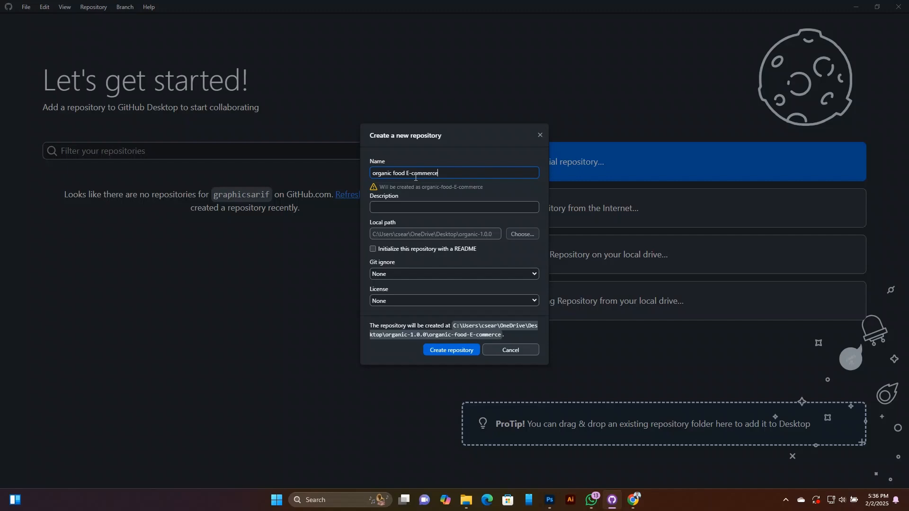
Give the new repository the description "E-Commerce Site" and create it.
left_click(424, 207)
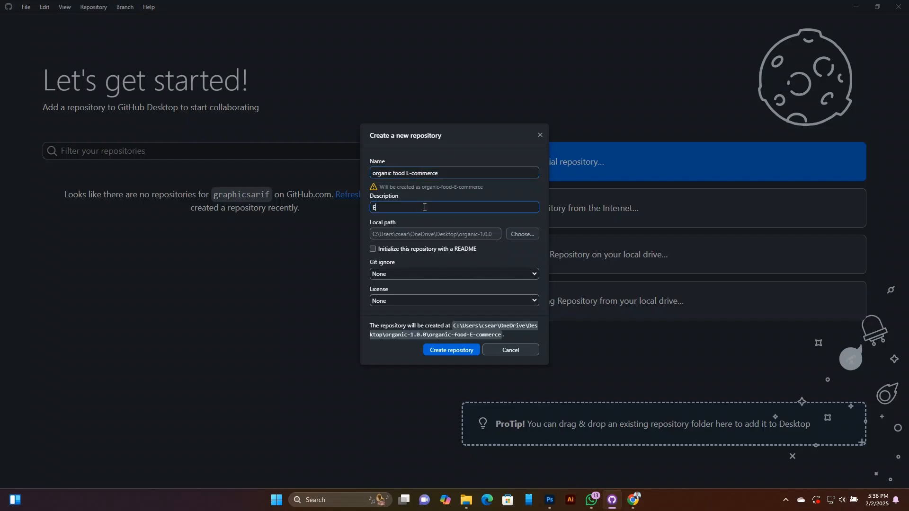
type("E-Commerce Site")
left_click(440, 352)
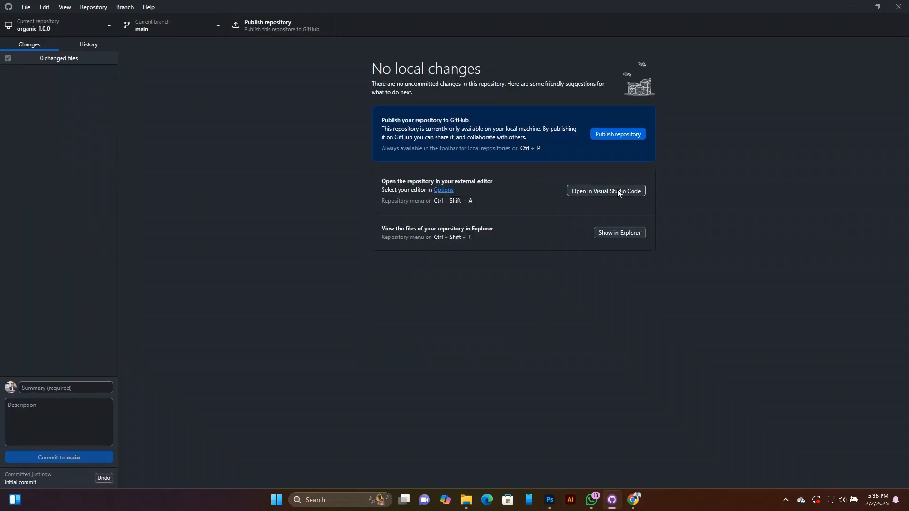
Publish the repository to GitHub.com under the name "Organic Food E-Commerce Site".
left_click(629, 135)
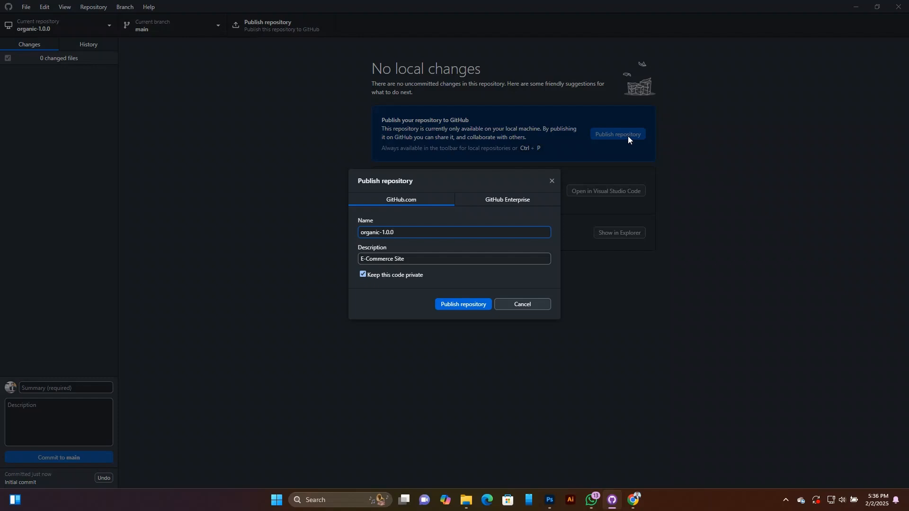
left_click_drag(400, 234, 354, 235)
type("Organic Food E")
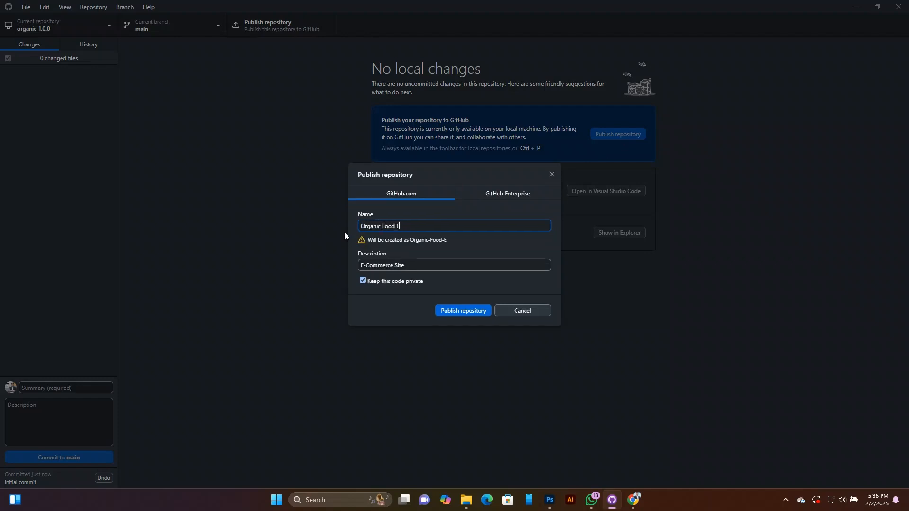
type("-Commerce Site")
left_click(455, 313)
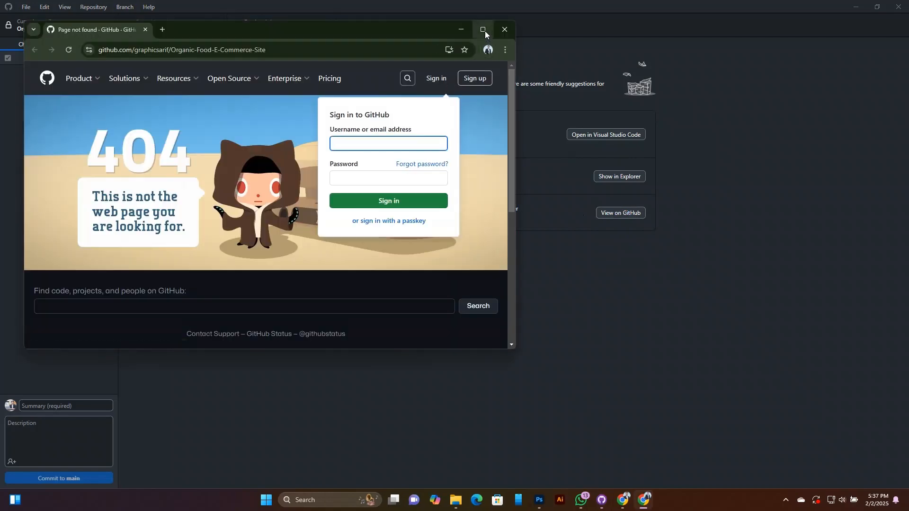
Maximize the browser window and view the list of repositories on the GitHub profile.
left_click(482, 29)
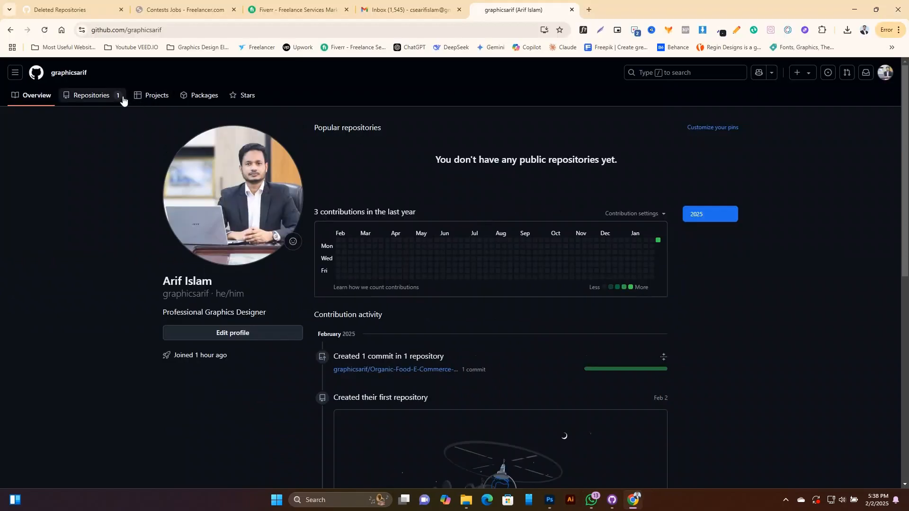
left_click(120, 96)
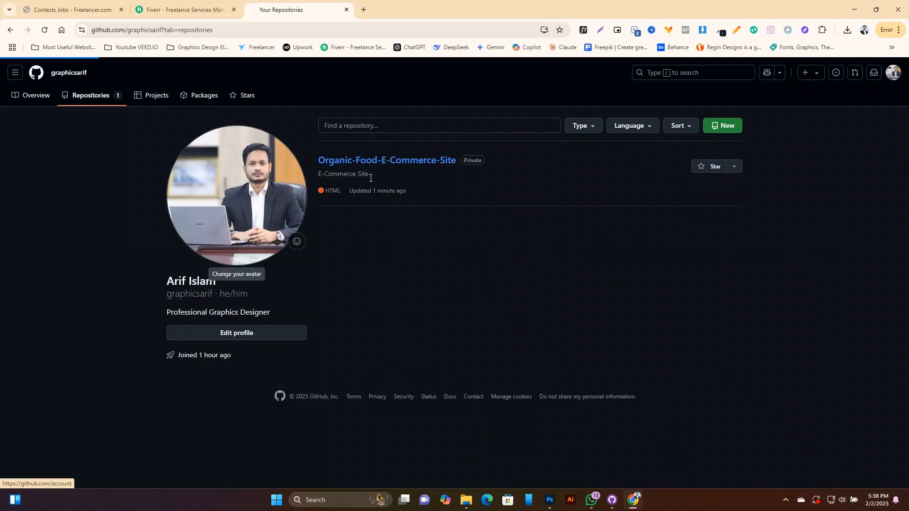
Open the Organic-Food-E-Commerce-Site repository's settings and change its visibility to public, accepting the listed effects.
left_click(341, 161)
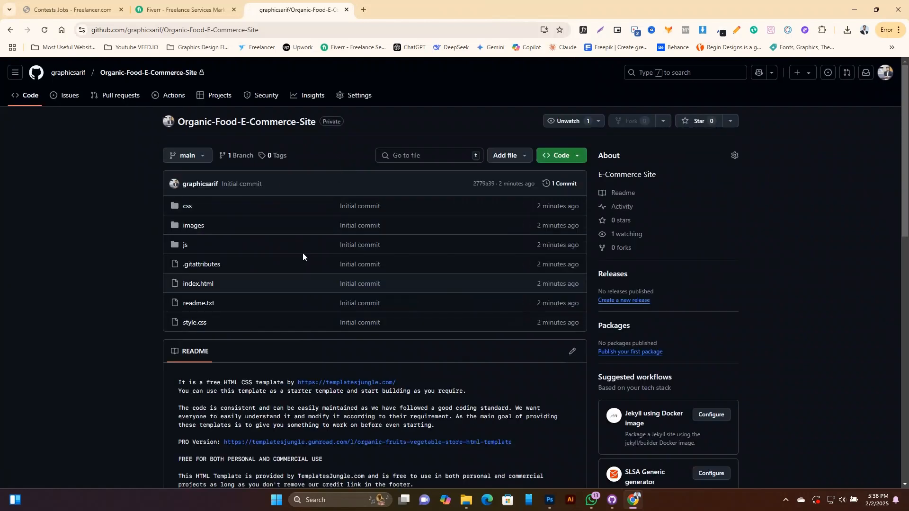
left_click(359, 97)
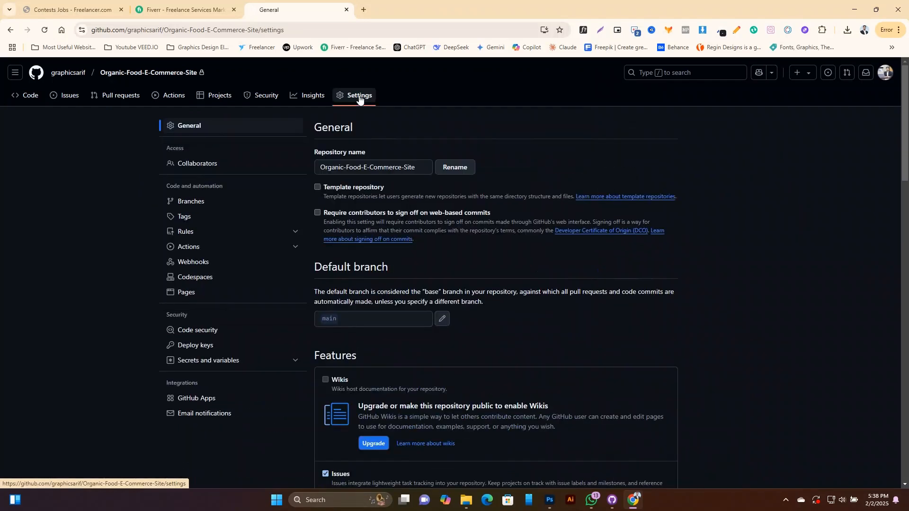
scroll(402, 237, "down", 10)
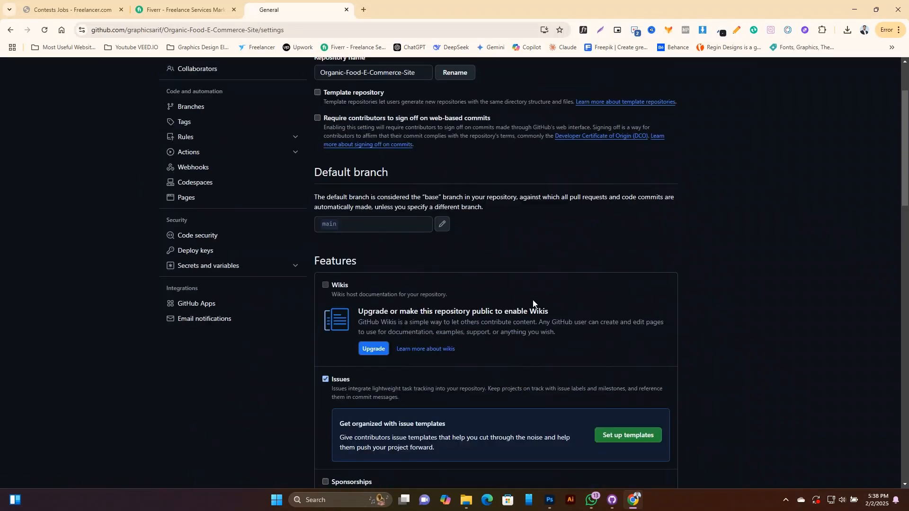
scroll(533, 303, "down", 12)
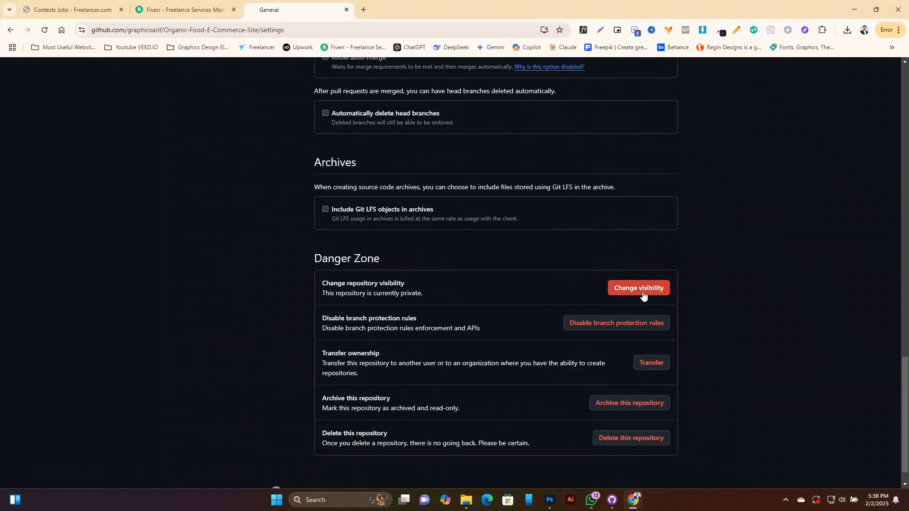
left_click(644, 293)
left_click(618, 310)
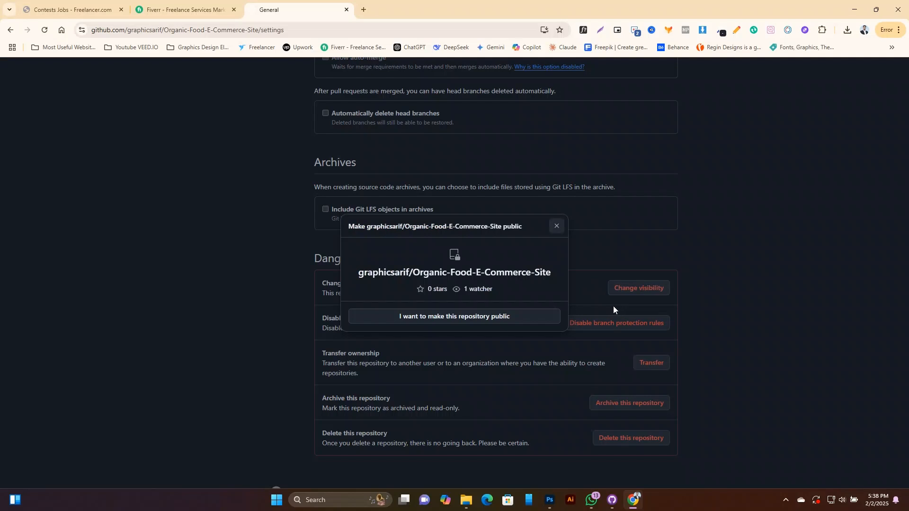
left_click(433, 317)
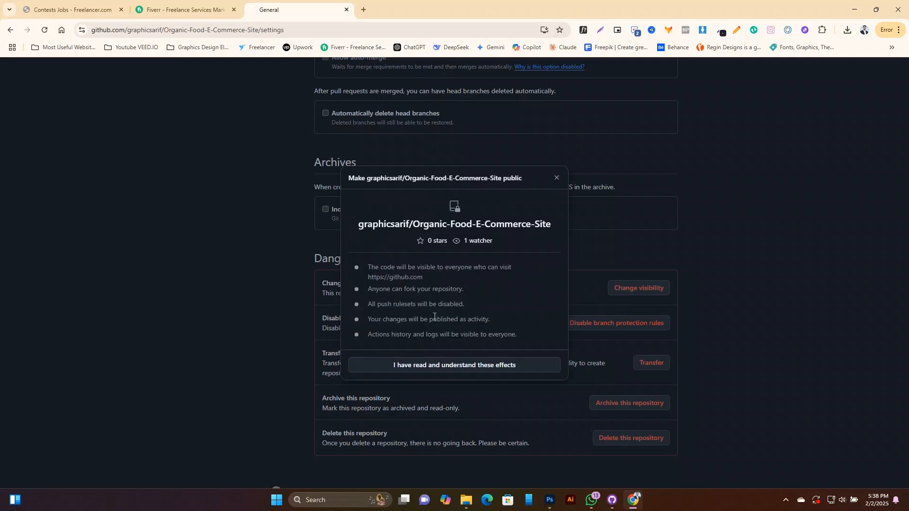
left_click(468, 366)
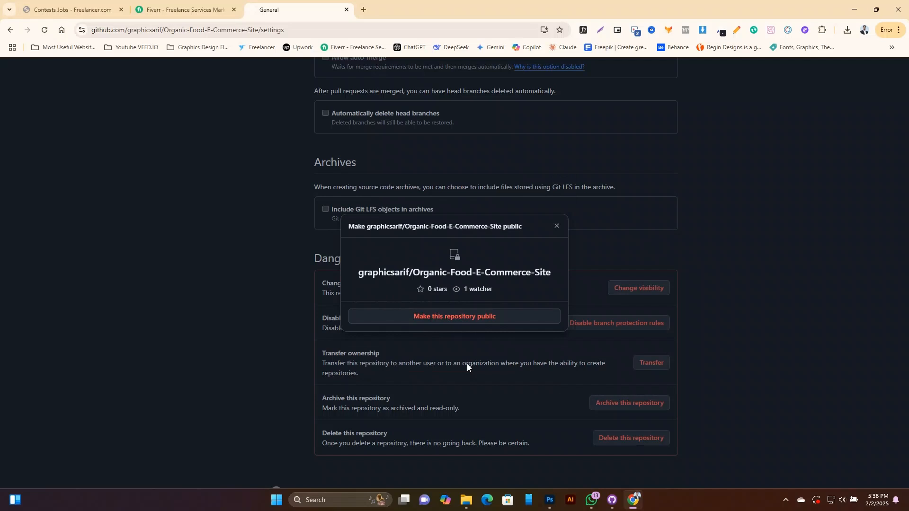
left_click(453, 319)
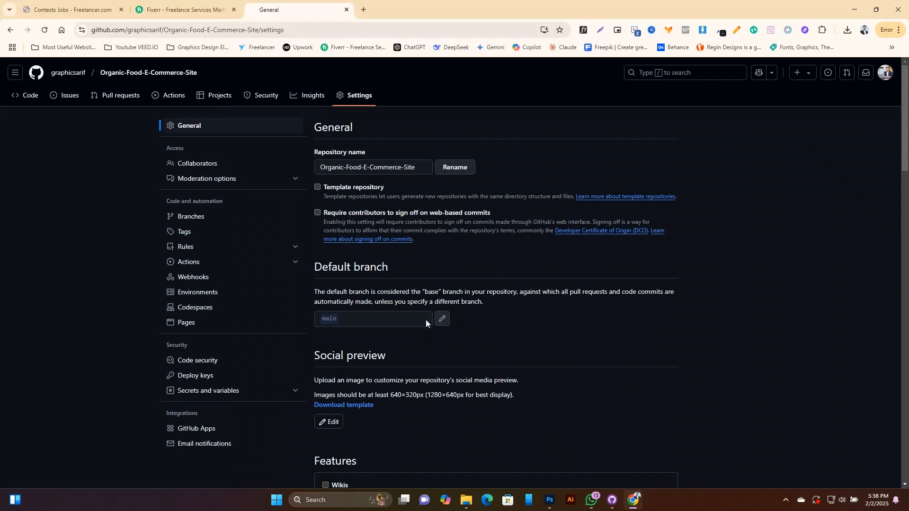
Enable GitHub Pages for the repository, deploying from the main branch with the / (root) folder.
left_click(186, 324)
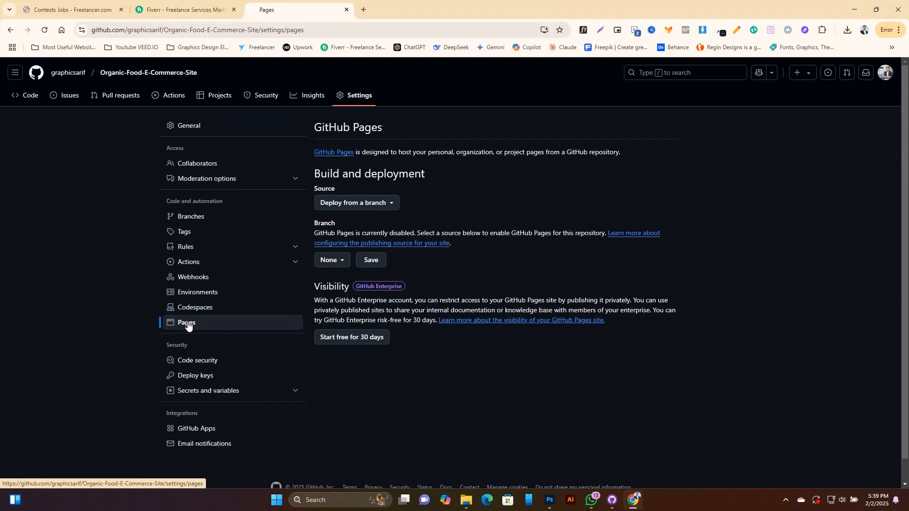
left_click(343, 260)
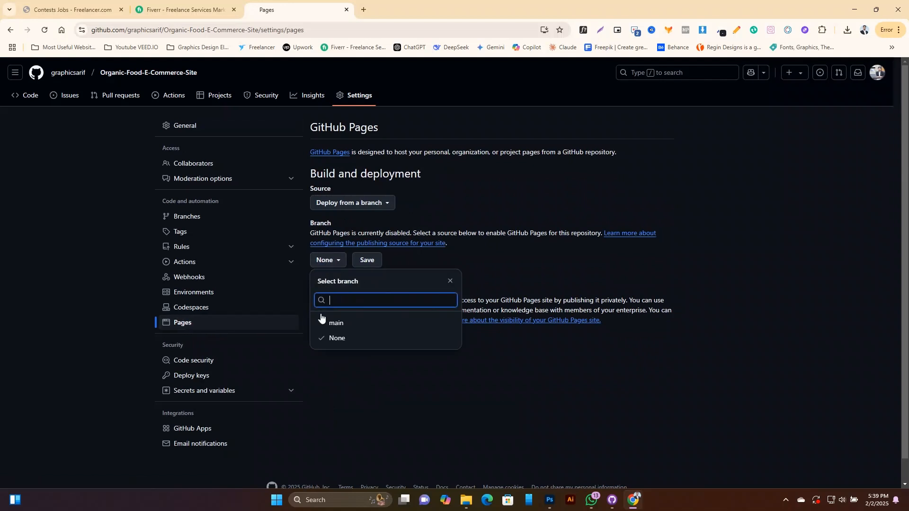
left_click(351, 323)
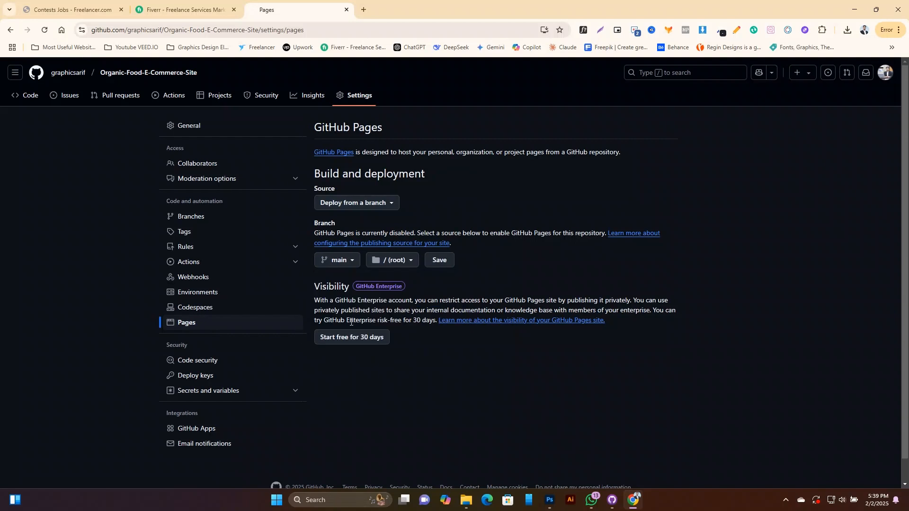
left_click(434, 260)
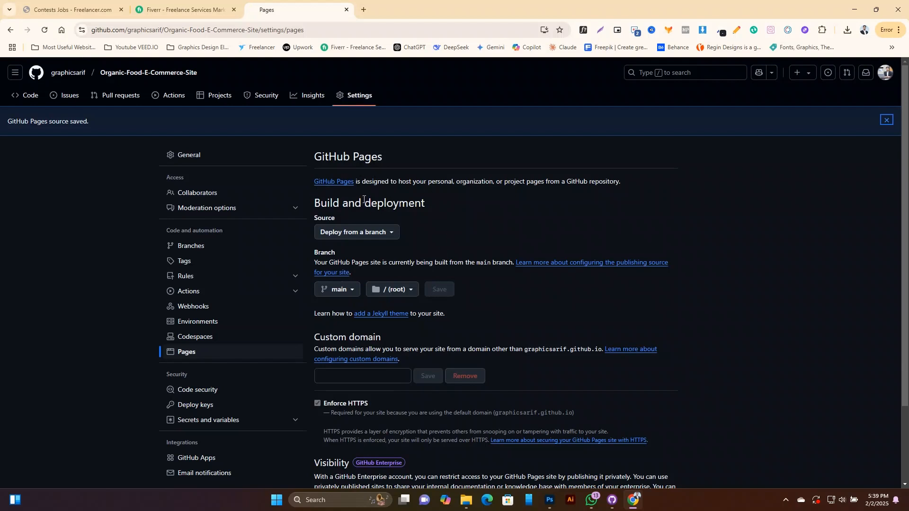
Reload the Pages settings until the site link is available, and visit the deployed site.
left_click(44, 30)
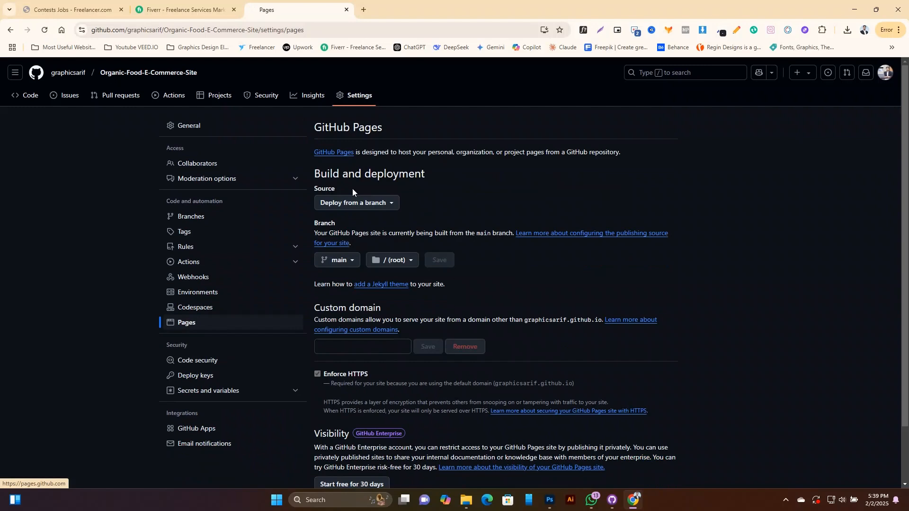
left_click(44, 30)
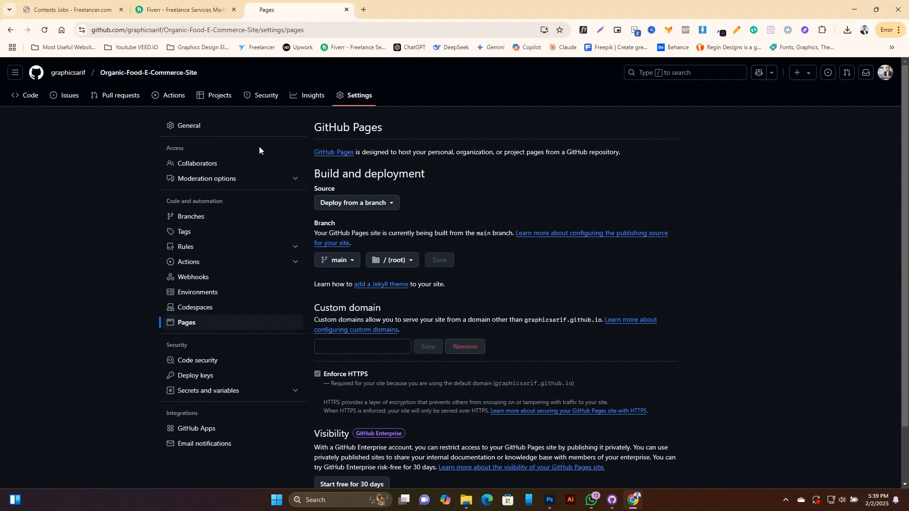
left_click(44, 29)
left_click(43, 31)
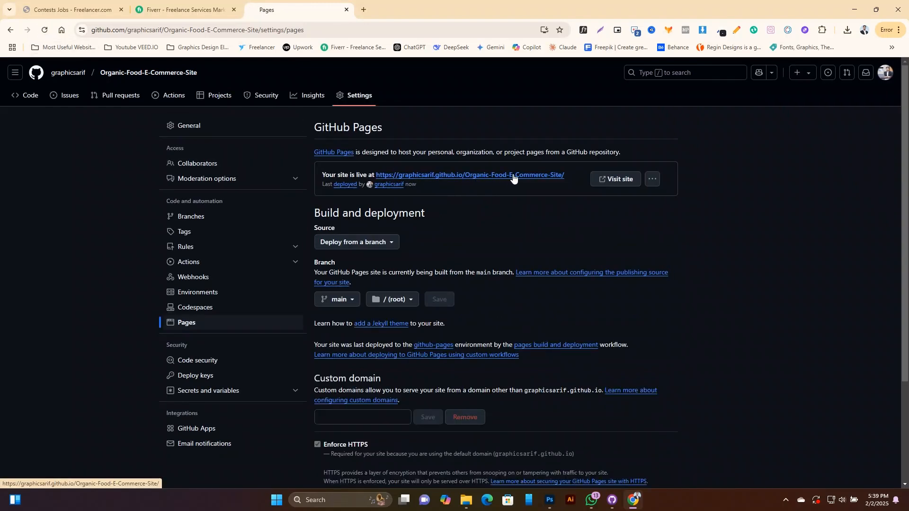
left_click(614, 178)
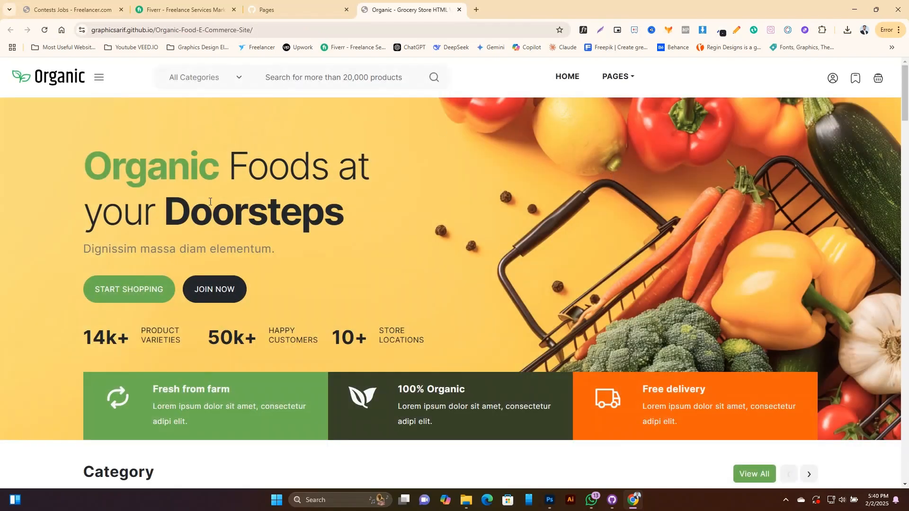
Check the live site's home page by trying the Pages menu, the Home link and a best-selling product.
scroll(297, 180, "down", 2)
scroll(297, 180, "up", 2)
left_click(608, 77)
left_click(612, 108)
left_click(571, 80)
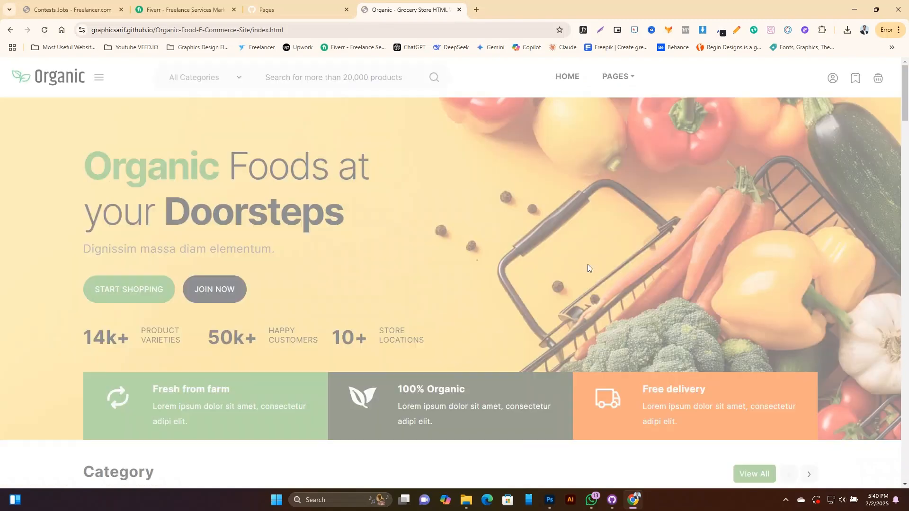
scroll(592, 273, "down", 9)
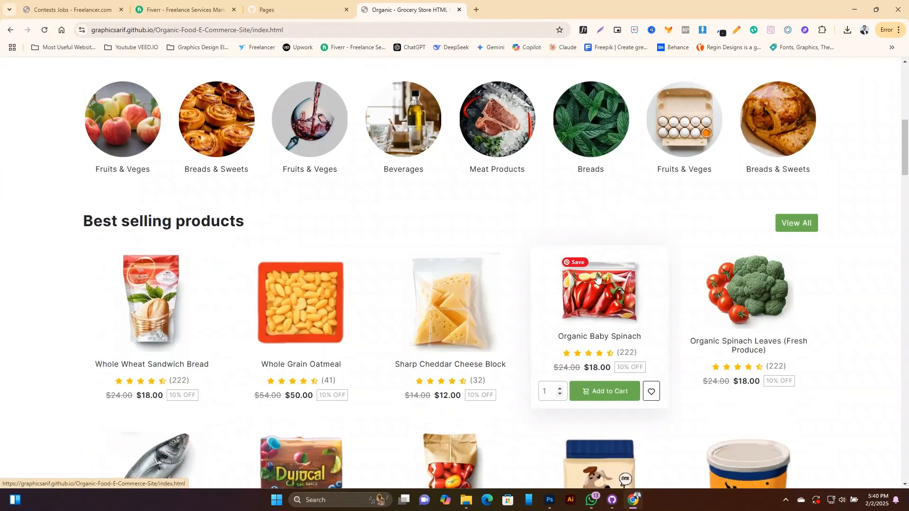
left_click(473, 308)
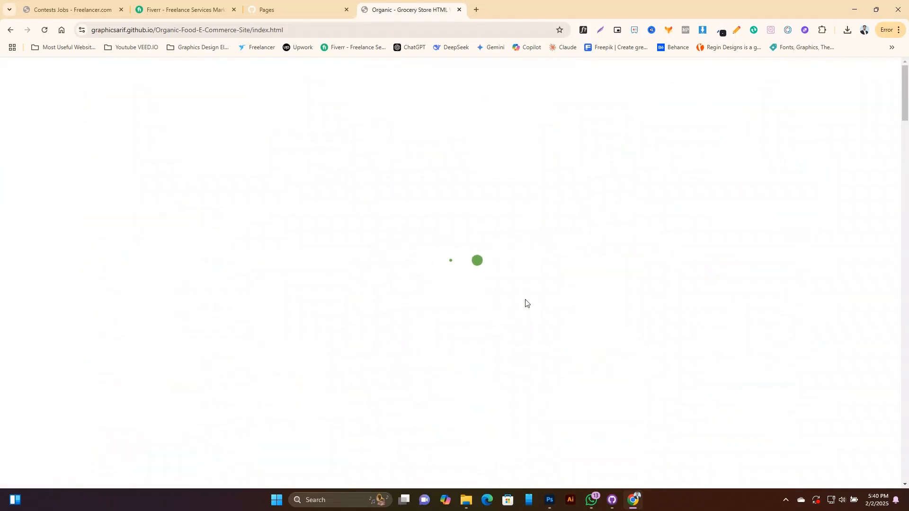
Review the live site down to the footer, try its Facebook link, and compare it with the GitHub Pages settings.
scroll(526, 301, "down", 12)
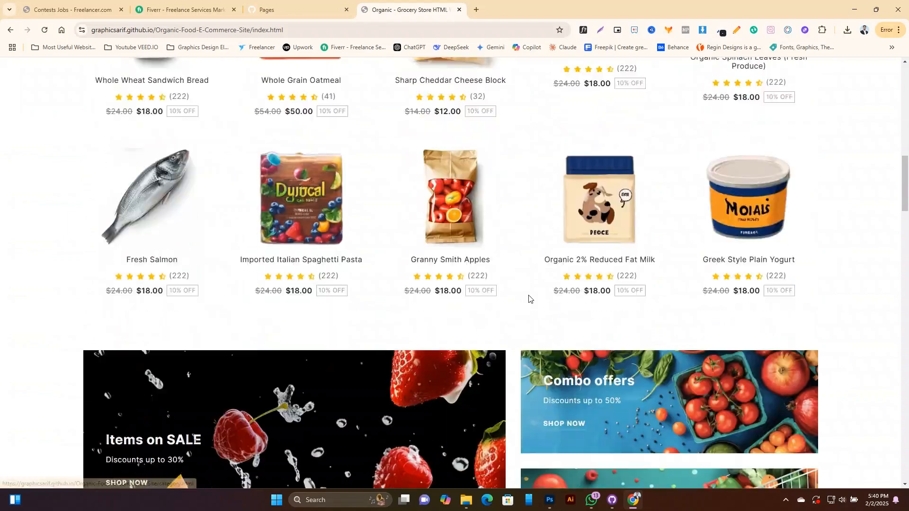
scroll(528, 299, "down", 10)
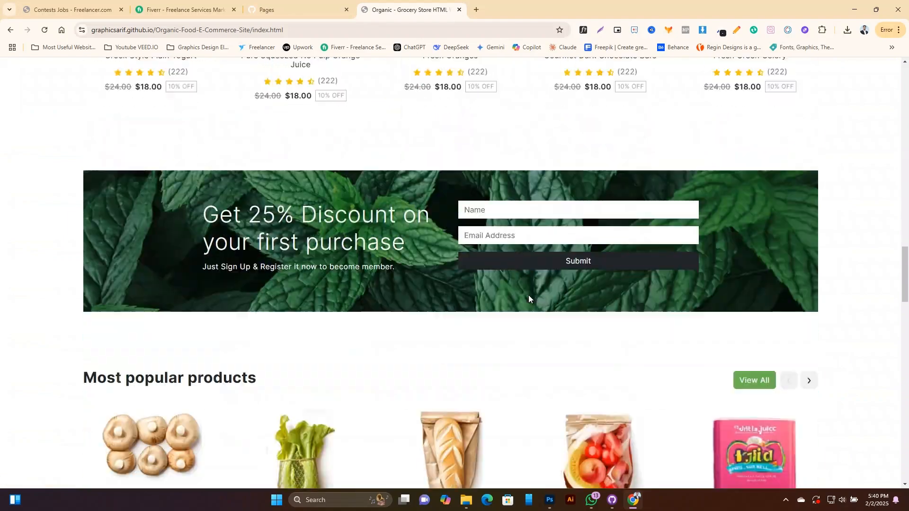
scroll(528, 298, "down", 12)
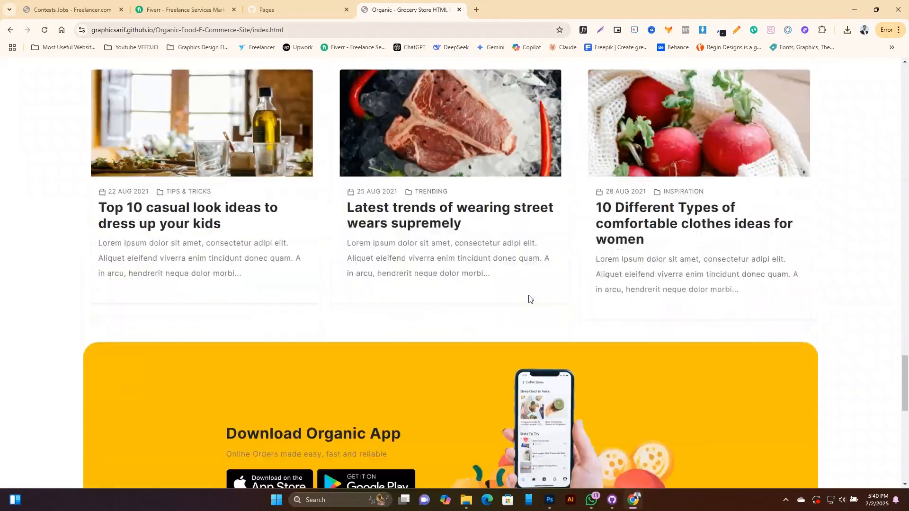
scroll(528, 299, "down", 10)
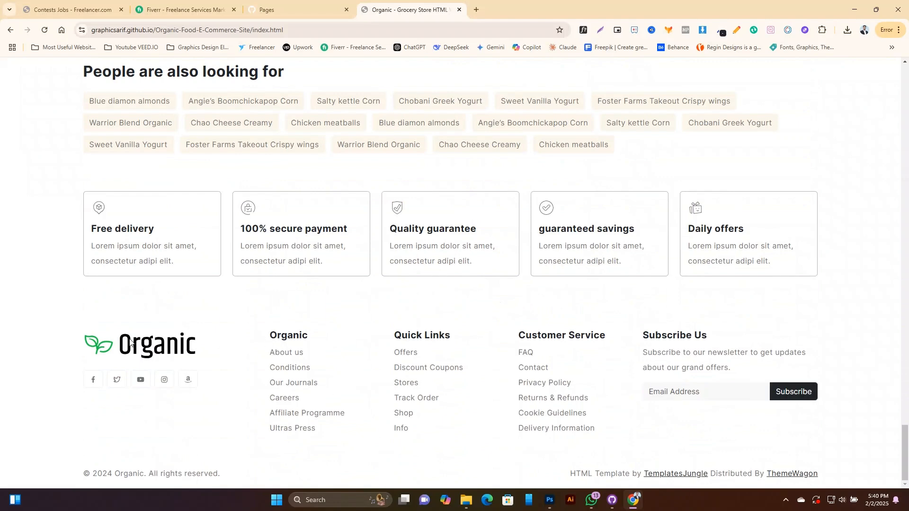
left_click(93, 379)
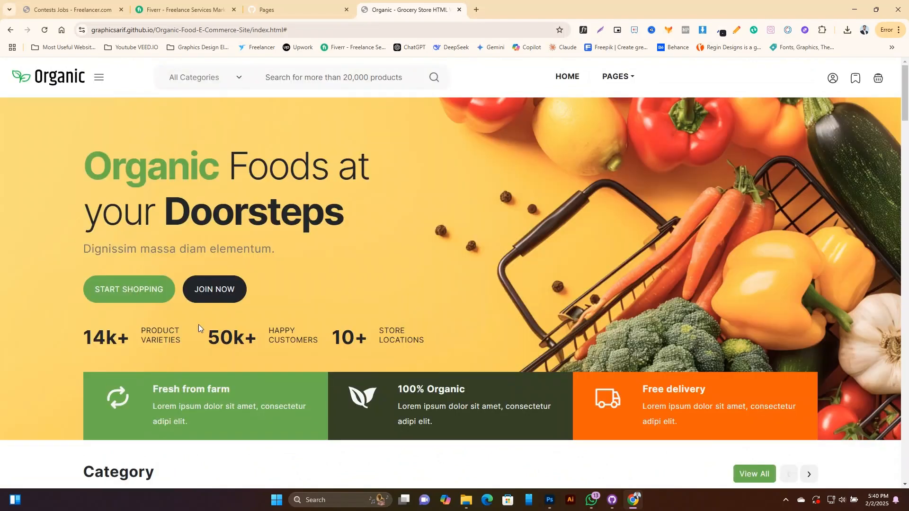
scroll(277, 259, "down", 5)
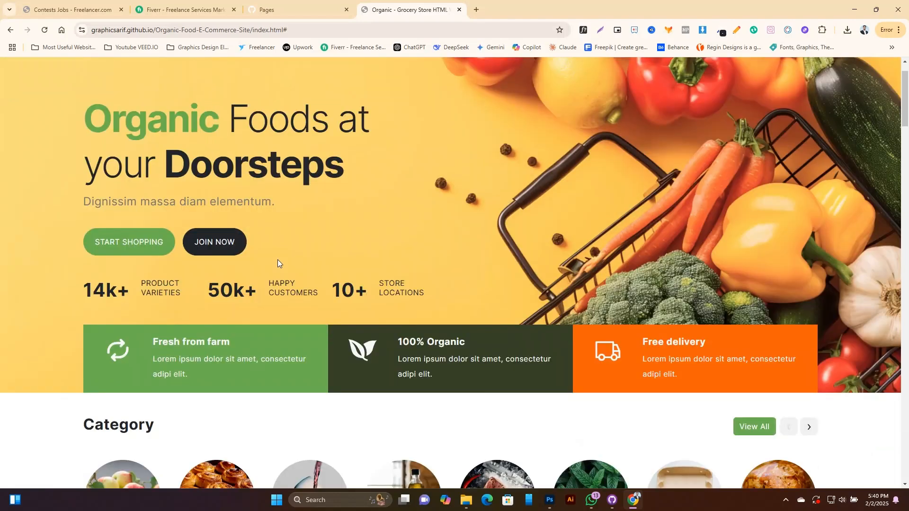
scroll(278, 259, "up", 5)
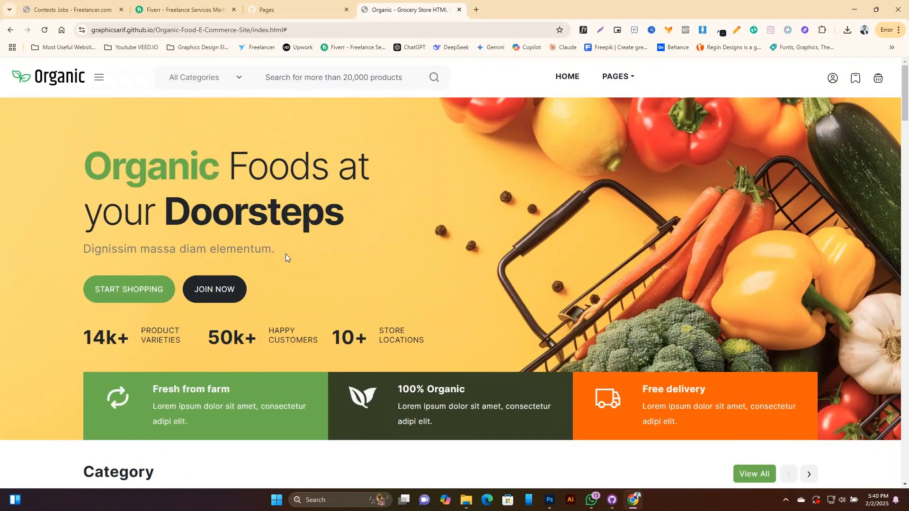
left_click(321, 9)
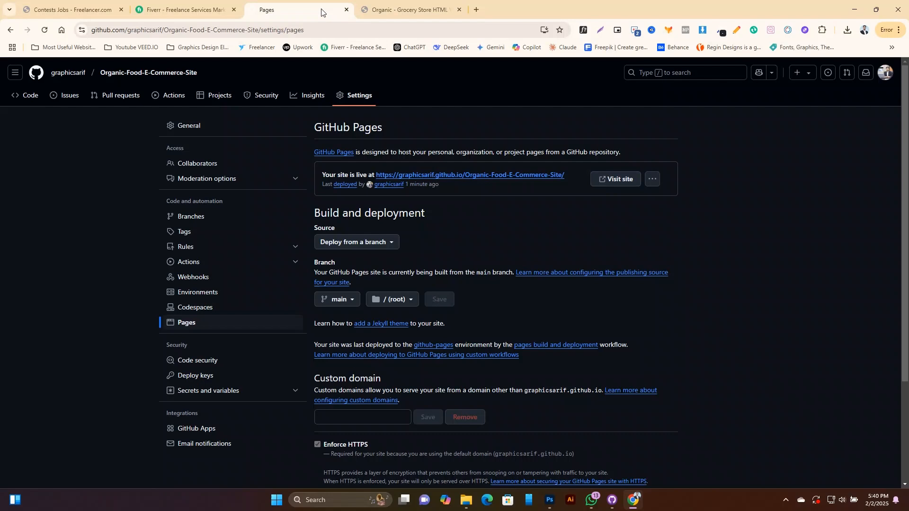
left_click(377, 10)
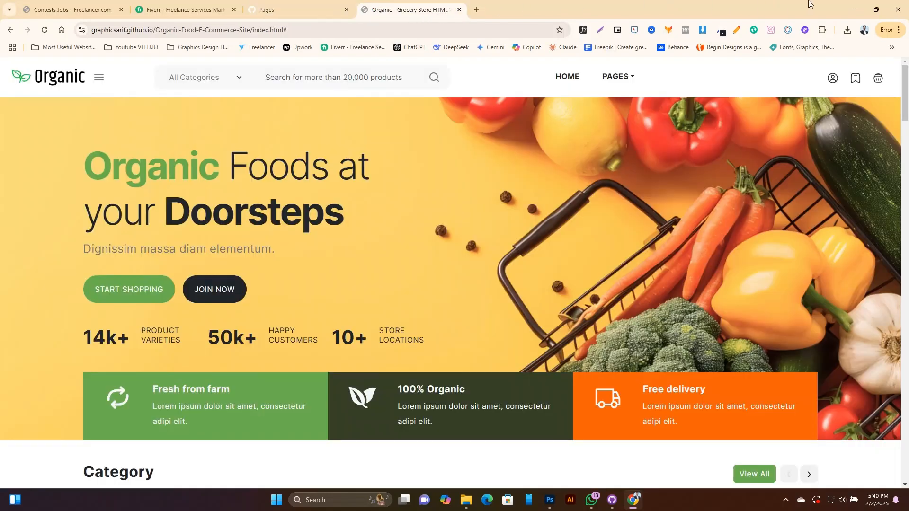
Switch to GitHub Desktop and open the repository in Visual Studio Code.
left_click(854, 9)
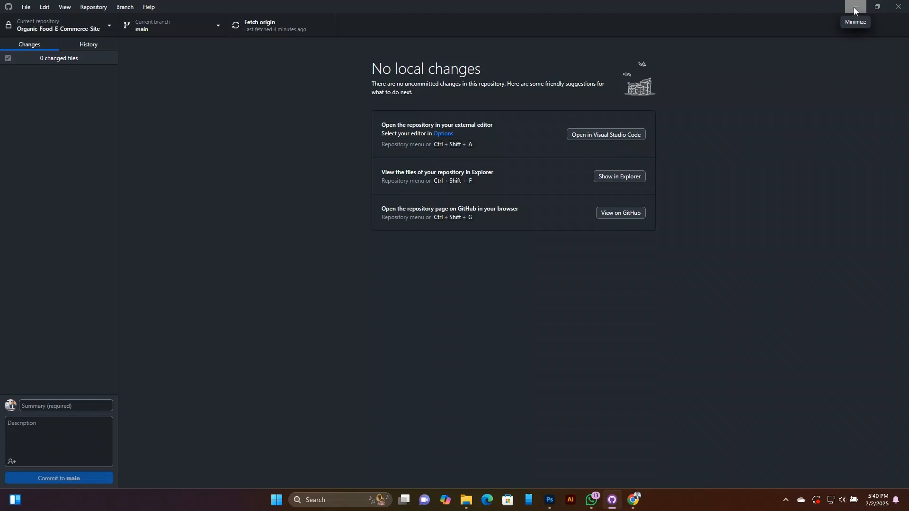
left_click(582, 135)
left_click(642, 501)
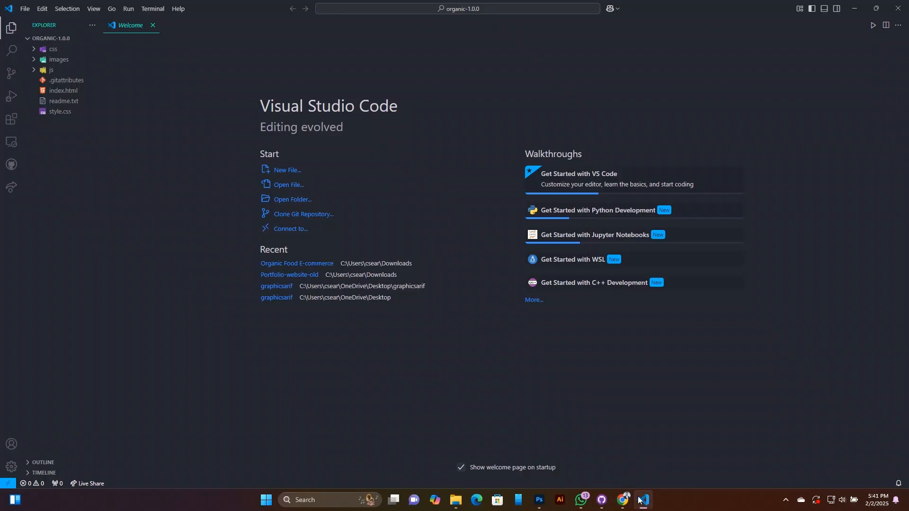
Open index.html from the organic-1.0.0 folder and read through its markup down to the shopping cart section.
left_click(58, 92)
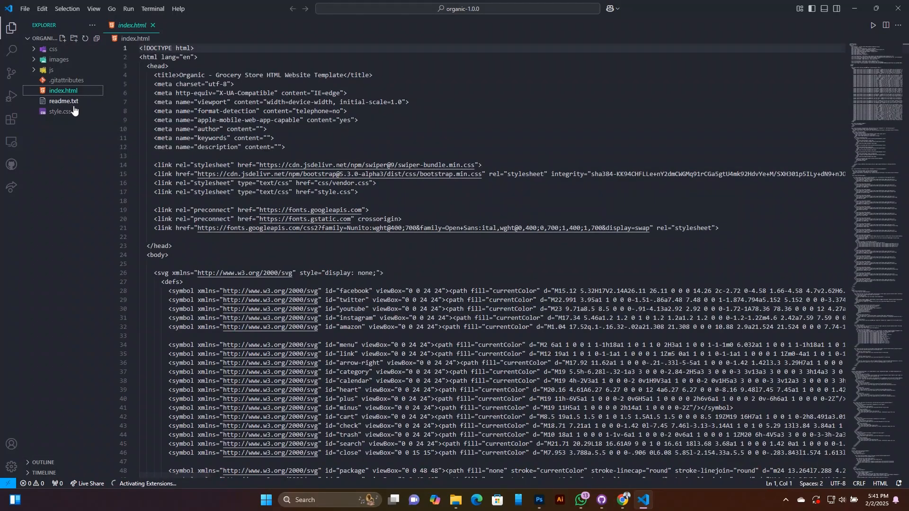
scroll(269, 202, "down", 3)
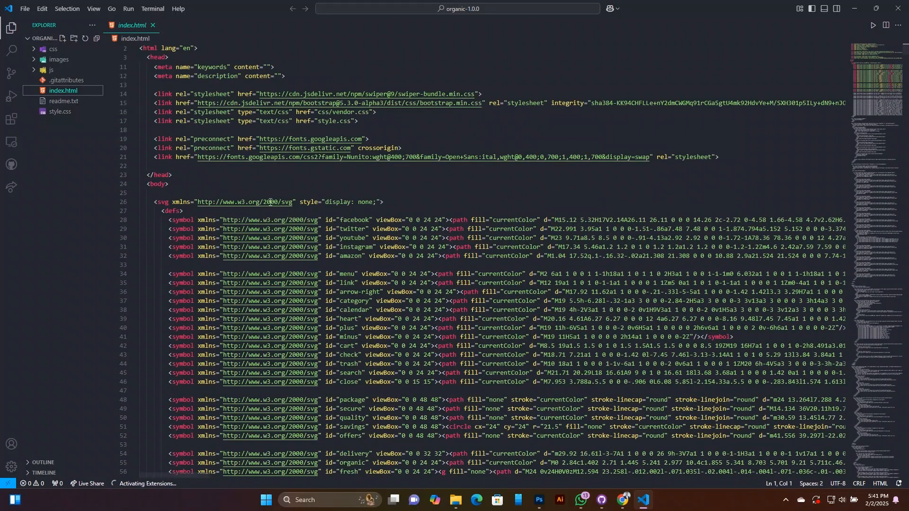
scroll(270, 202, "down", 15)
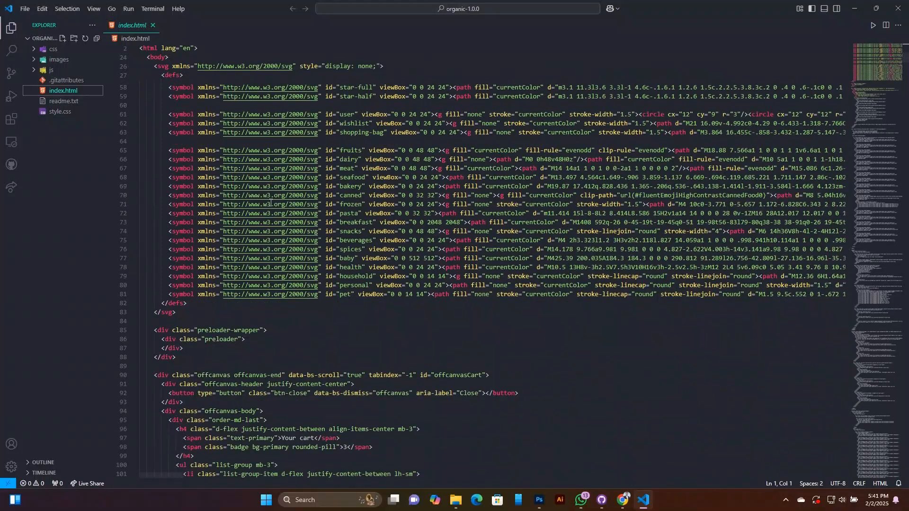
scroll(270, 203, "down", 5)
scroll(271, 203, "down", 4)
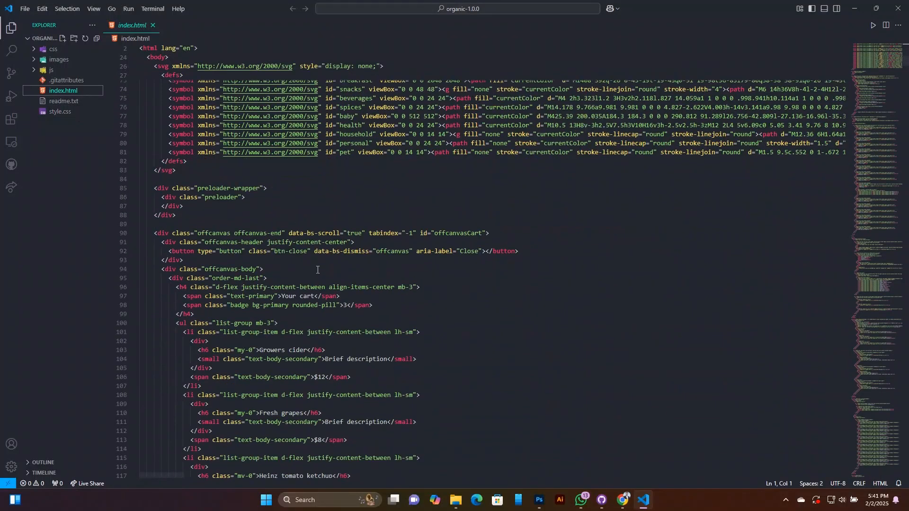
scroll(317, 269, "down", 4)
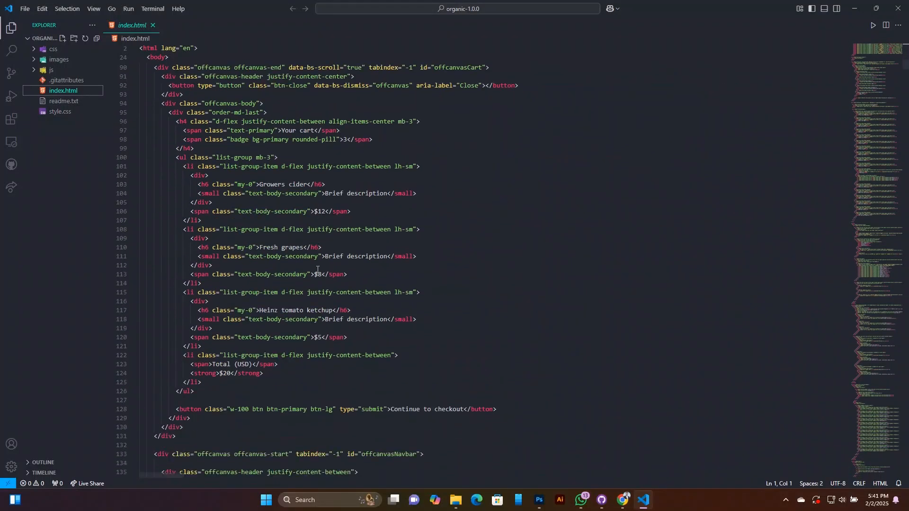
scroll(318, 269, "up", 5)
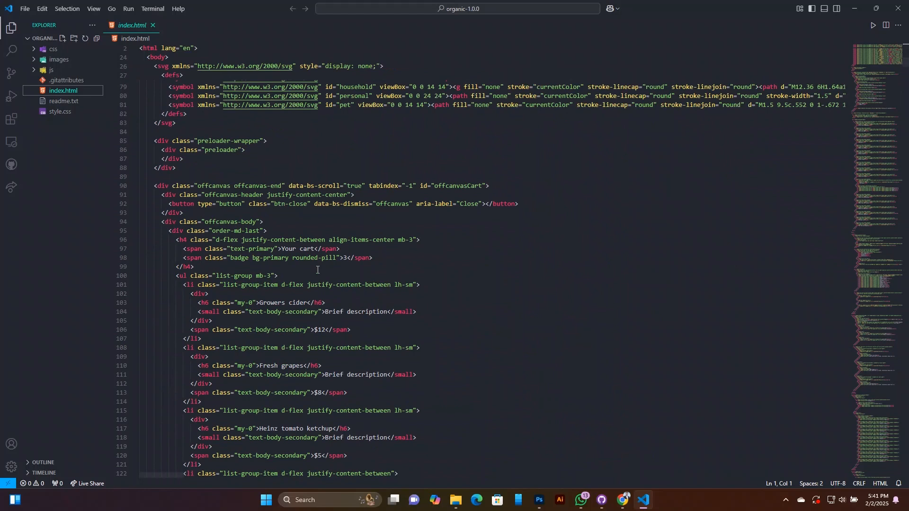
scroll(317, 269, "up", 3)
scroll(317, 269, "down", 10)
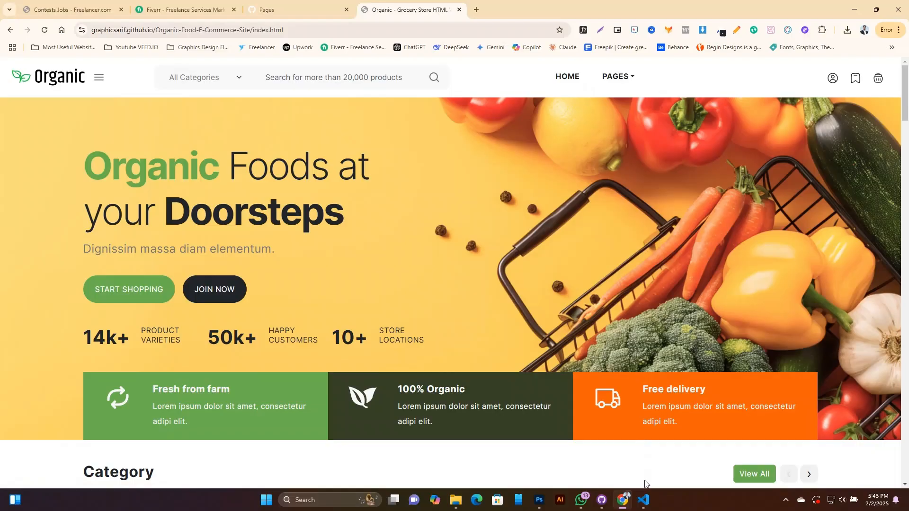
Compare the code with the live site's "Our Recent Blog" heading, and return to index.html in Visual Studio Code.
left_click(644, 498)
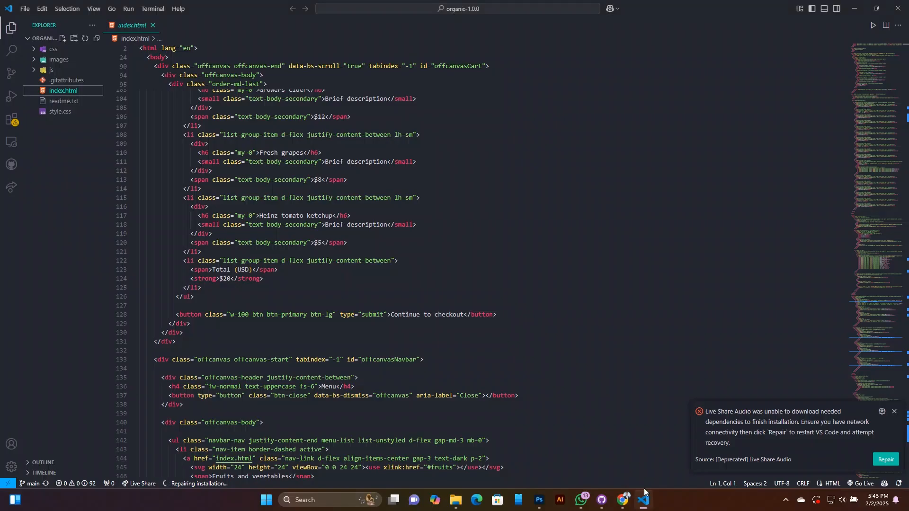
scroll(525, 312, "up", 4)
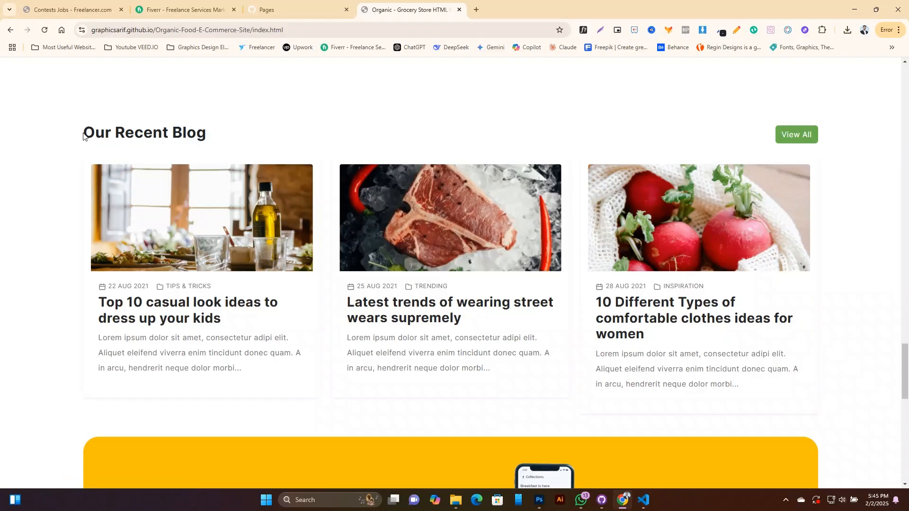
left_click_drag(83, 133, 186, 132)
left_click(186, 133)
left_click(644, 500)
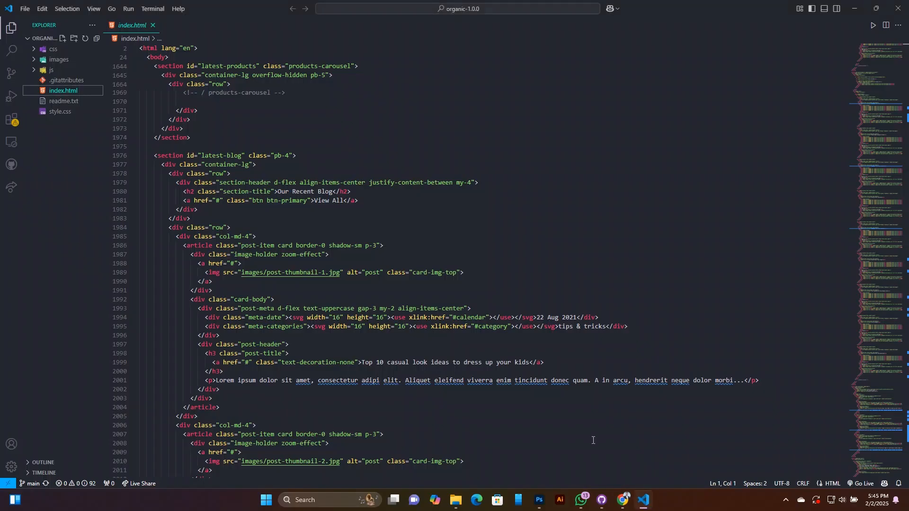
Change the latest-blog section's heading in index.html to "Our Recent News" and save the file.
left_click(332, 192)
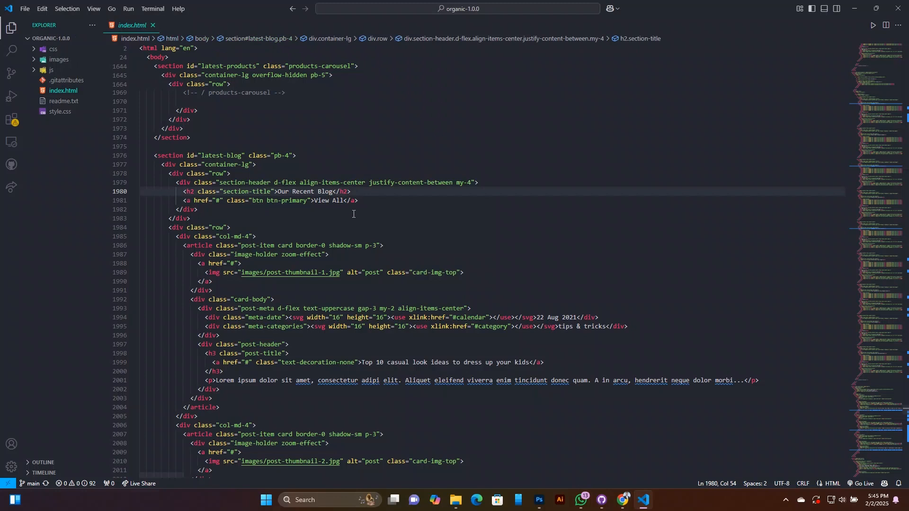
key("BackSpace")
key("BackSpace")
key("BackSpace")
key("BackSpace")
type("News")
left_click(23, 9)
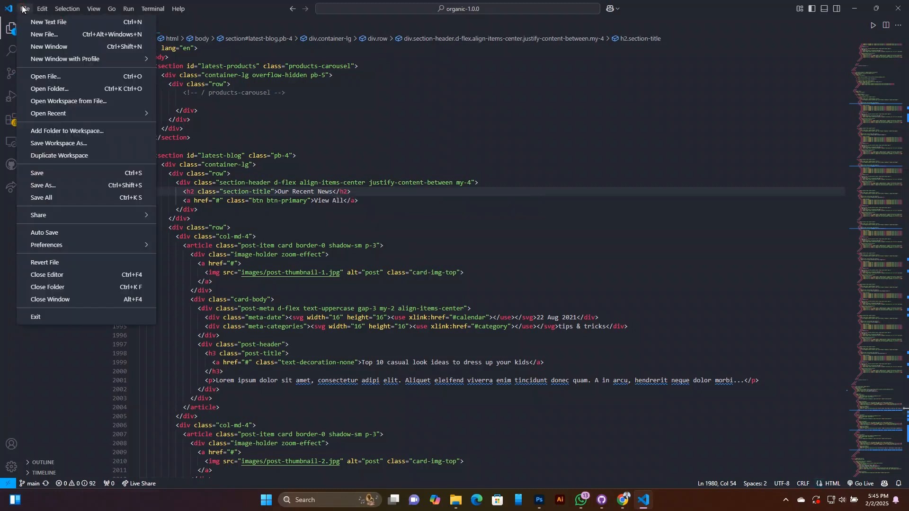
left_click(54, 175)
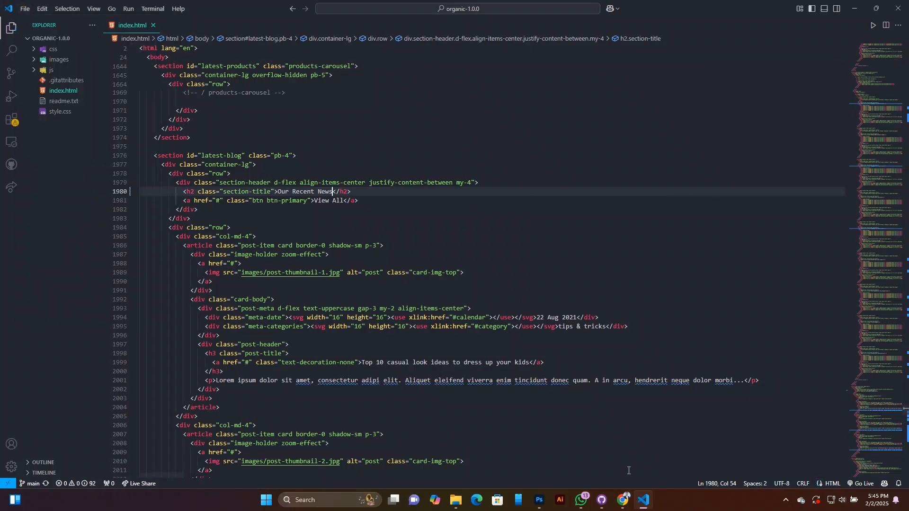
Switch to GitHub Desktop, commit the index.html change to main and push it to origin.
left_click(601, 500)
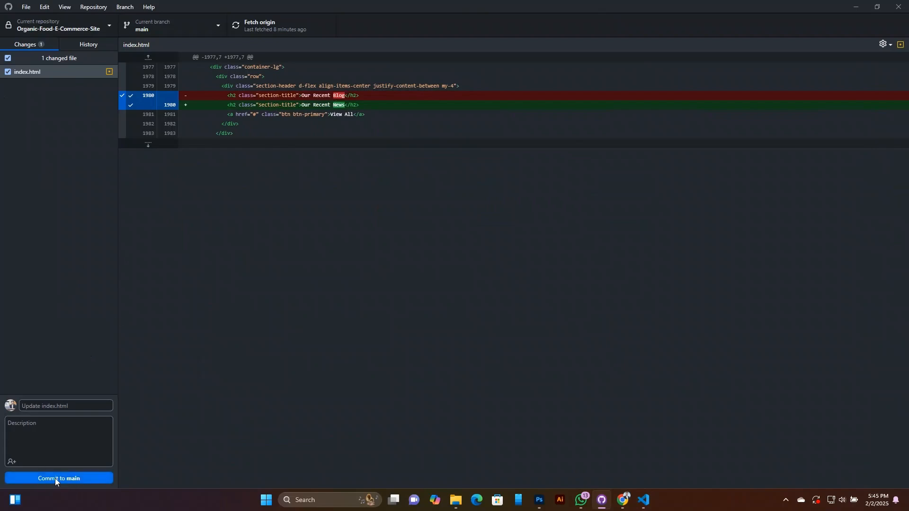
left_click(69, 480)
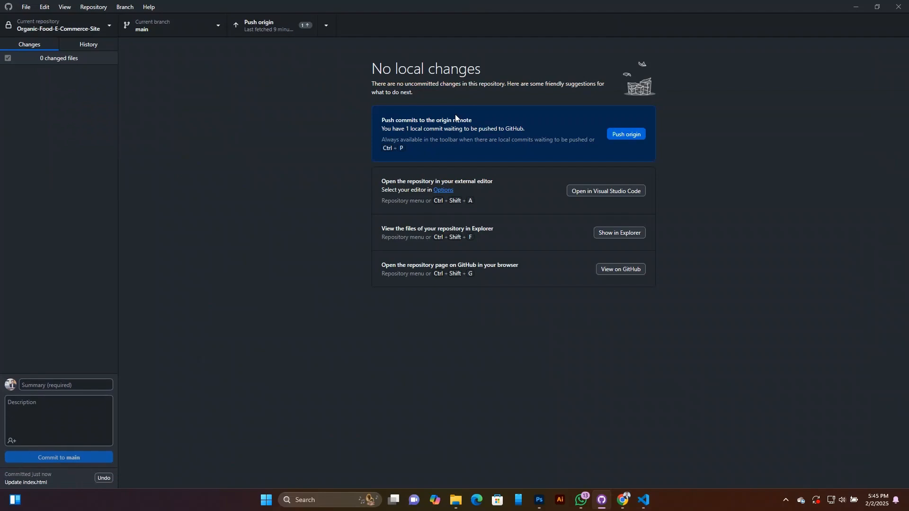
left_click(628, 135)
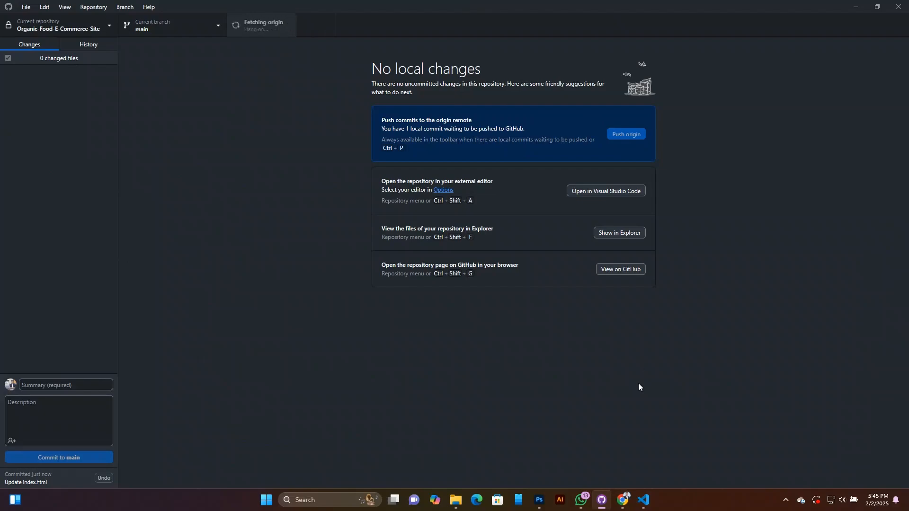
Switch to the browser, reload the live site and check the blog section's heading for the pushed change.
left_click(623, 500)
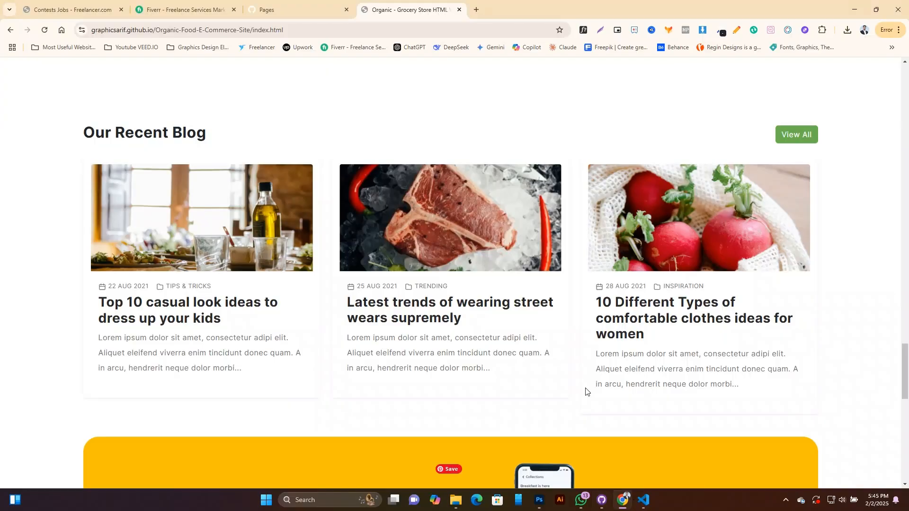
left_click(44, 30)
left_click(52, 32)
left_click(45, 29)
left_click_drag(192, 127, 251, 134)
left_click(81, 132)
left_click(239, 143)
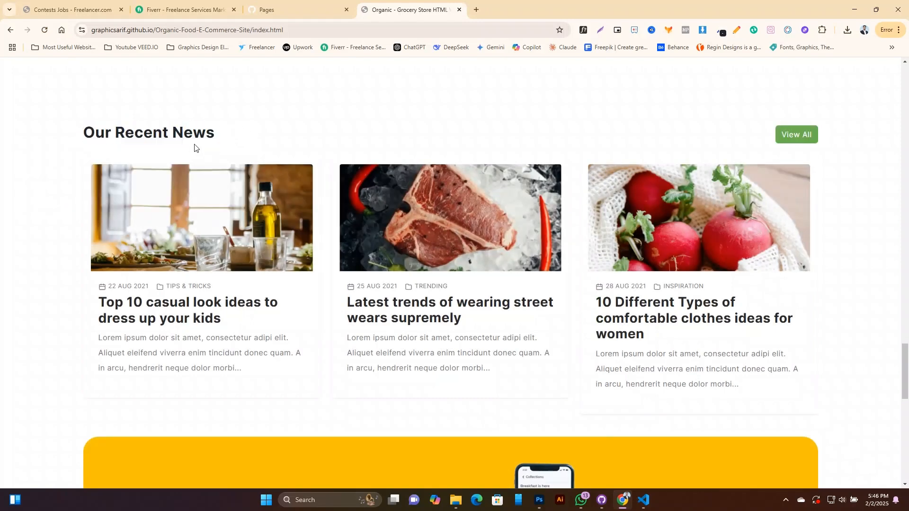
scroll(198, 129, "up", 4)
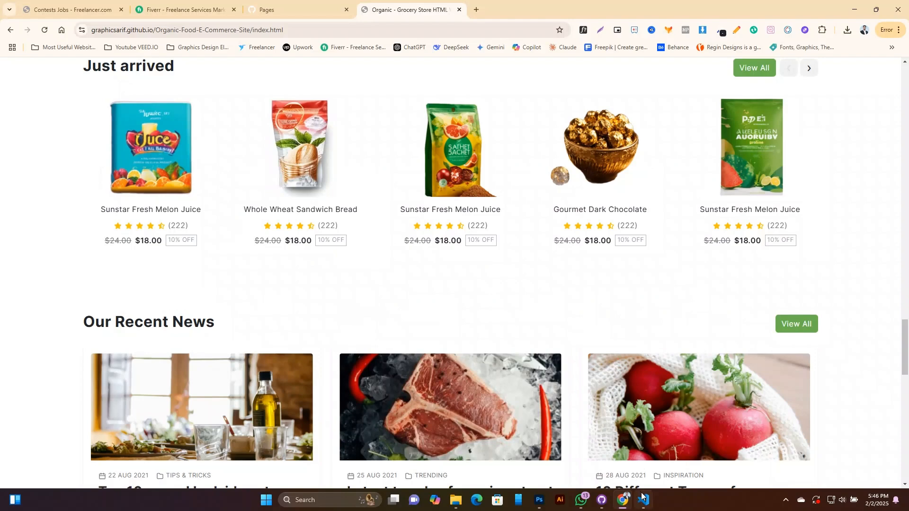
Minimize the browser and GitHub Desktop windows and close Visual Studio Code to return to the desktop.
mouse_move(642, 495)
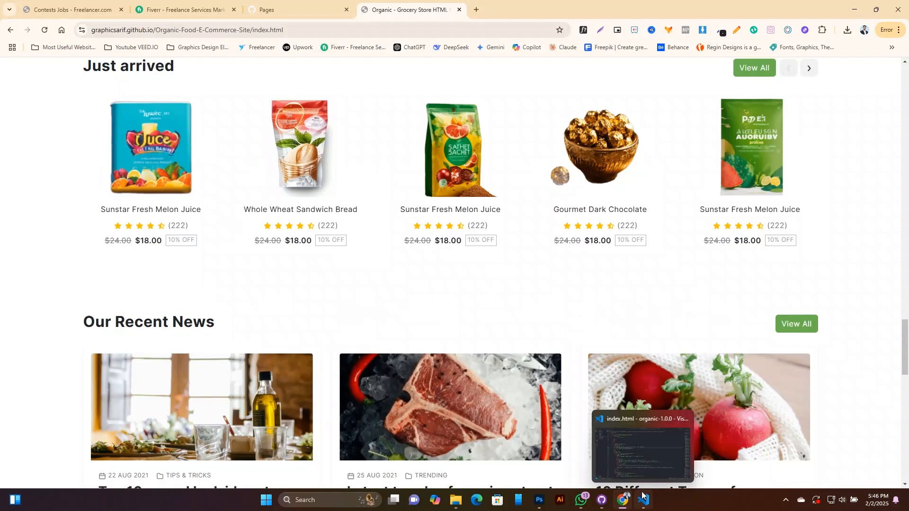
left_click(847, 5)
left_click(852, 6)
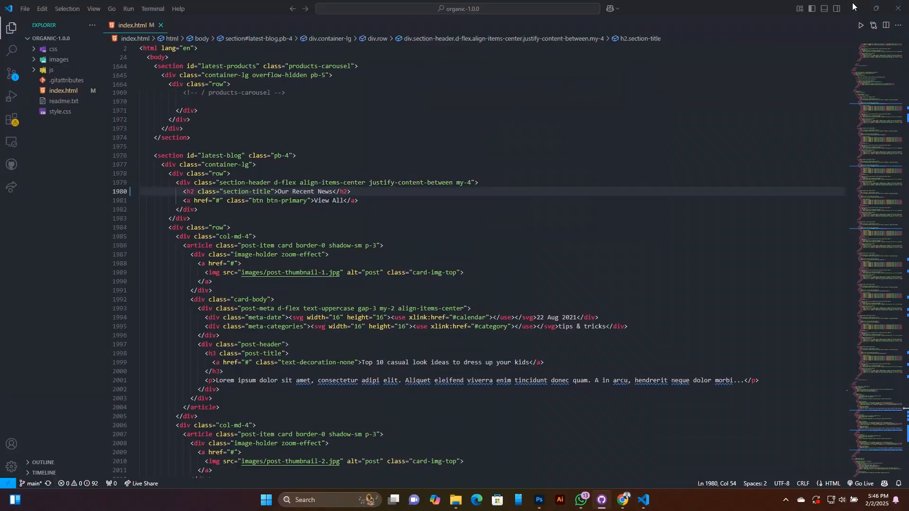
left_click(898, 9)
left_click(893, 9)
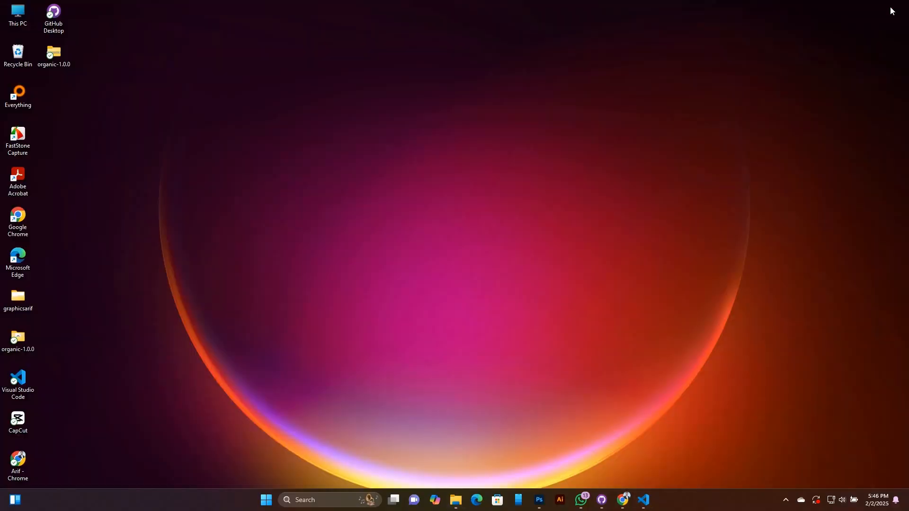